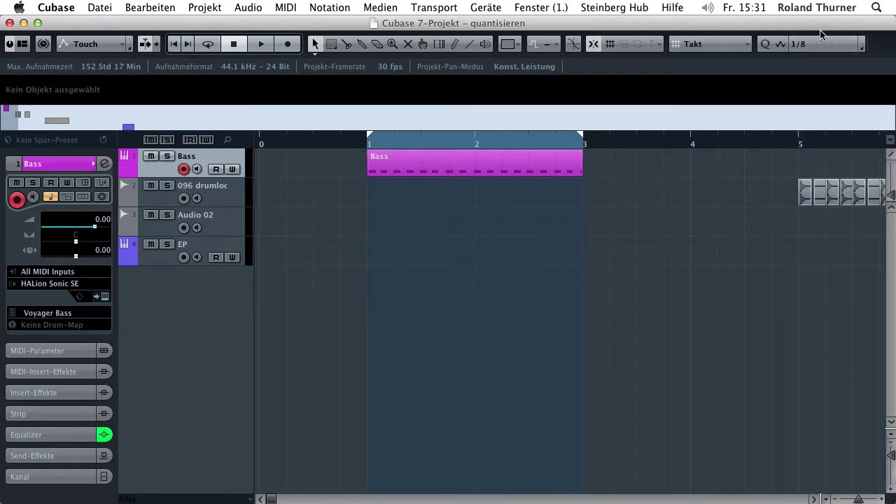
Step: Quantise the Bass part with the 1/8 setting and play it from bar 1
left_click(489, 168)
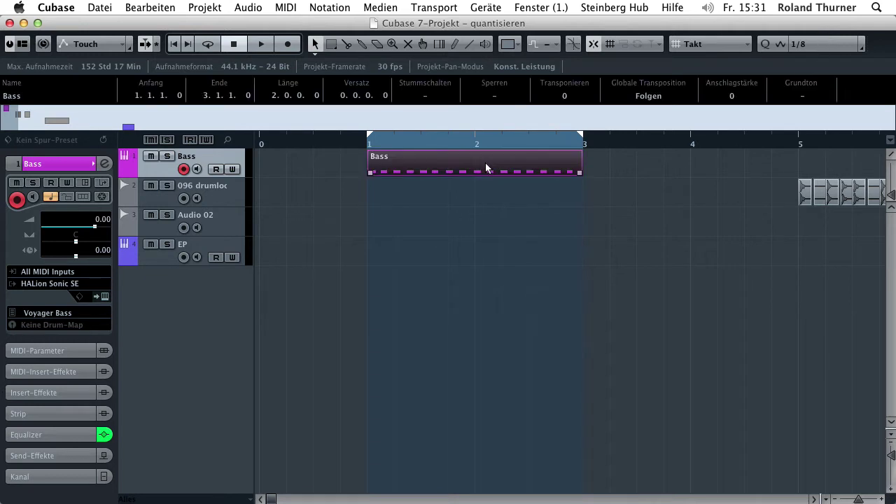
left_click(151, 7)
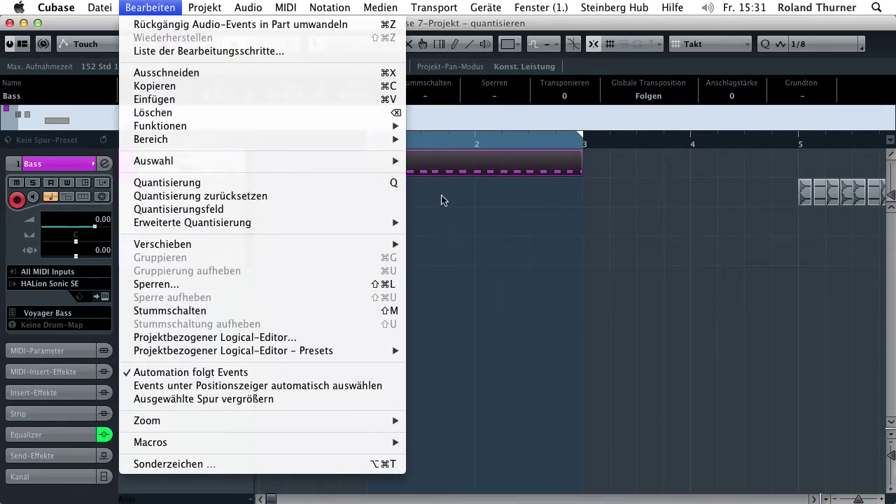
left_click(587, 210)
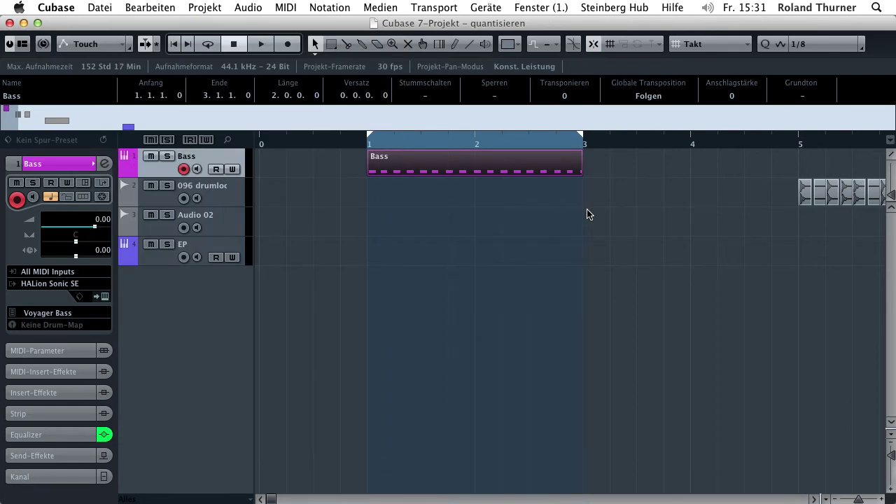
left_click(361, 146)
key("space")
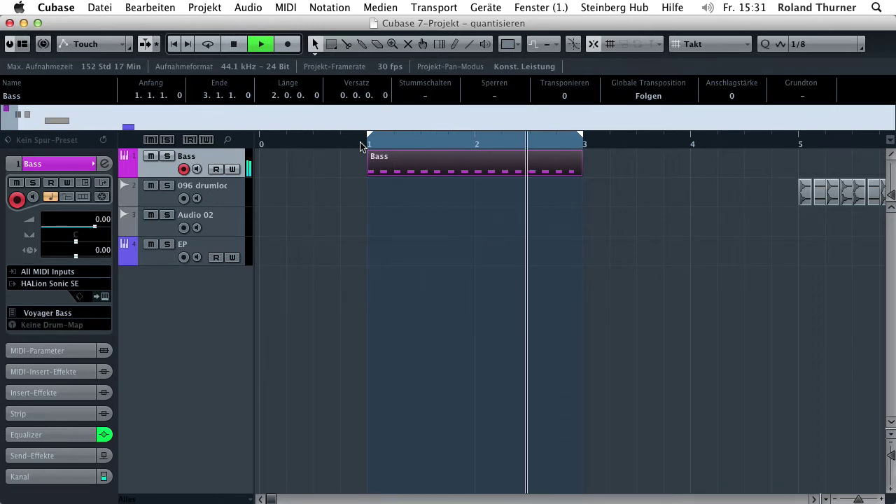
key("space")
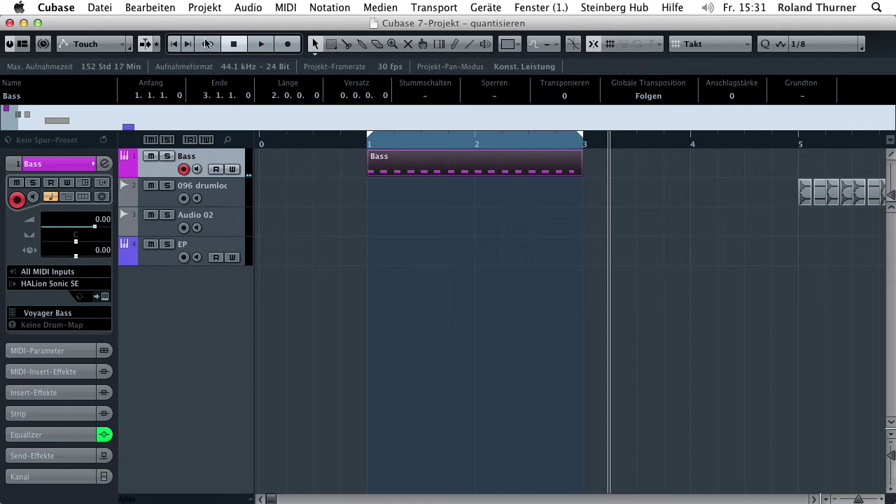
Step: Reset the Bass part's quantisation and play it again from bar 1
left_click(172, 10)
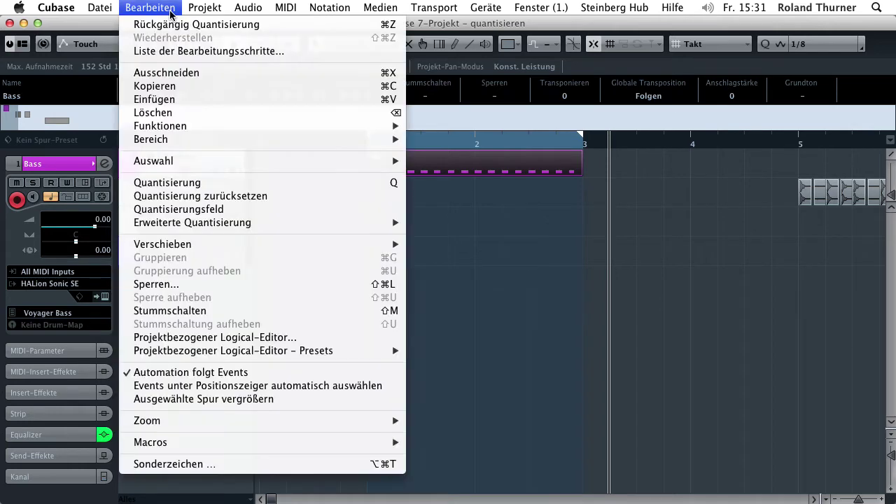
left_click(290, 199)
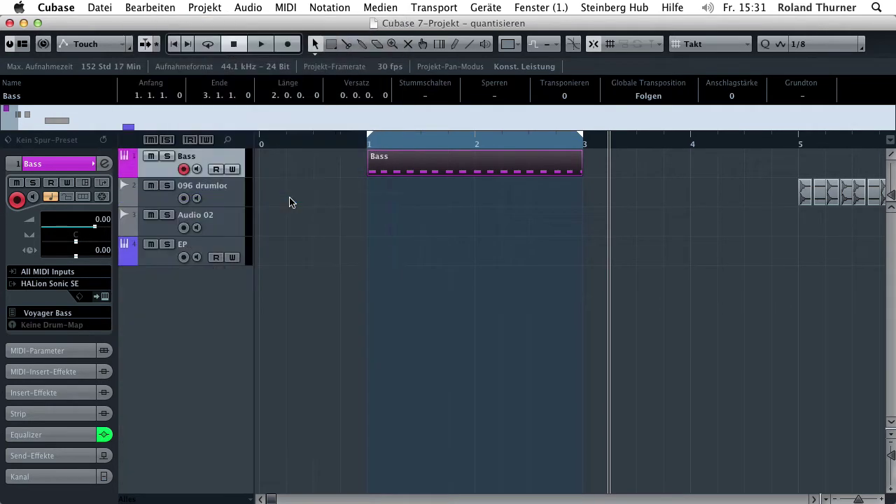
left_click(364, 145)
key("space")
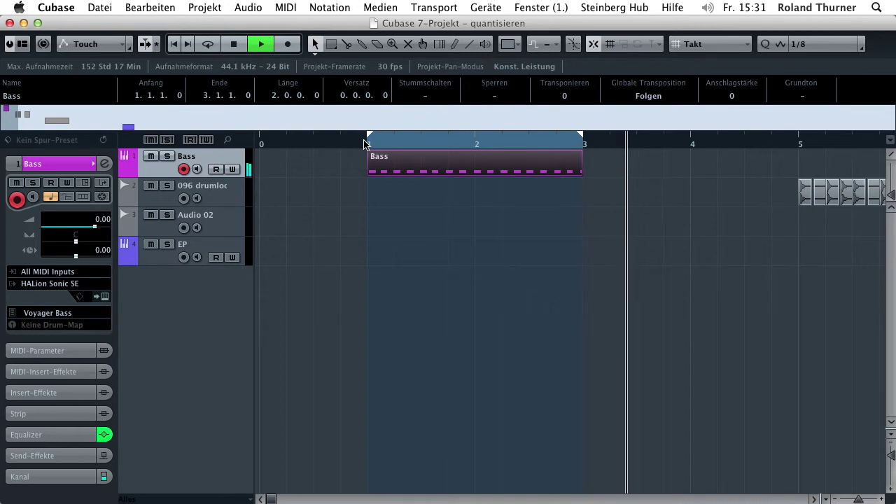
key("space")
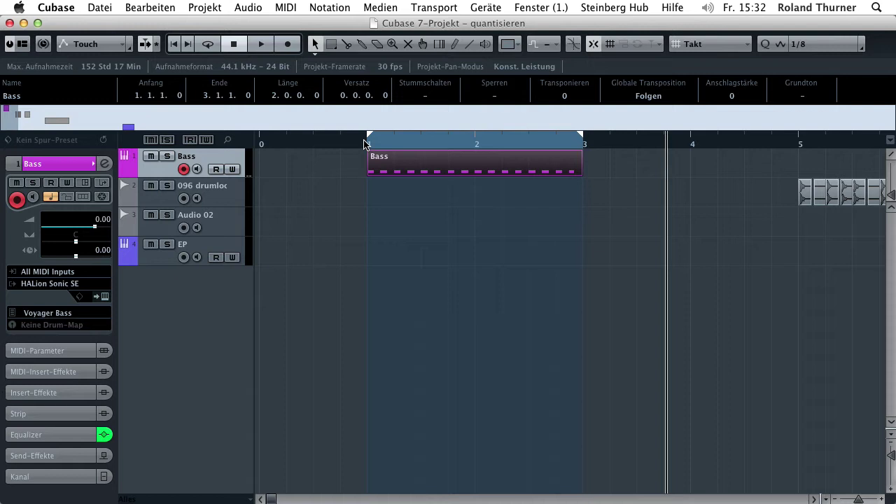
Step: Undo the recent quantisation changes on the Bass part
key("super+z")
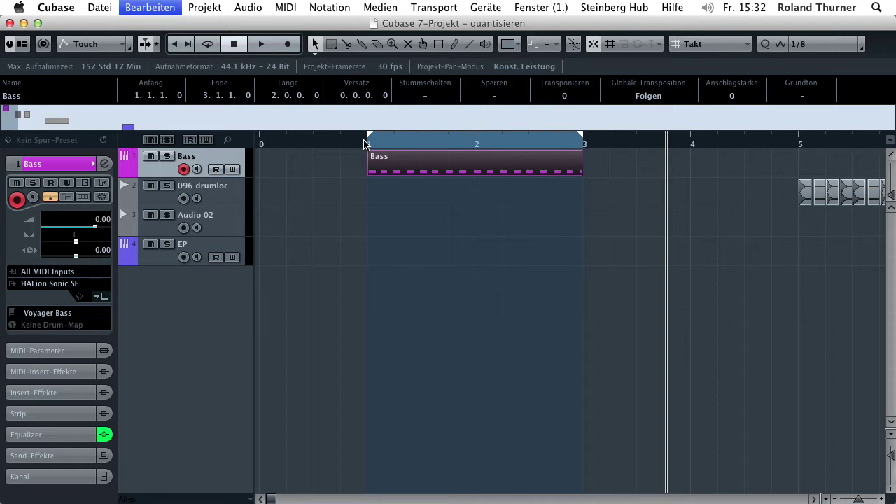
key("super+z")
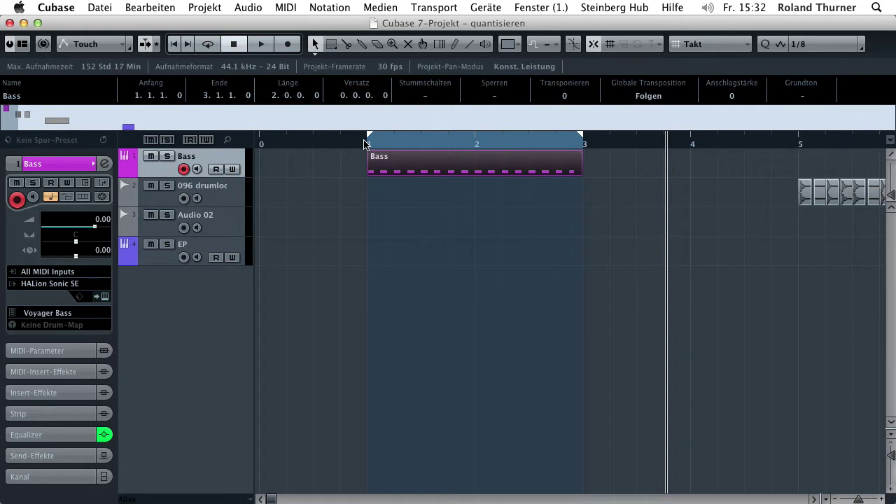
key("super+z")
Step: Play the sliced drum loop on the drum track from bar 5
scroll(376, 294, "right", 5)
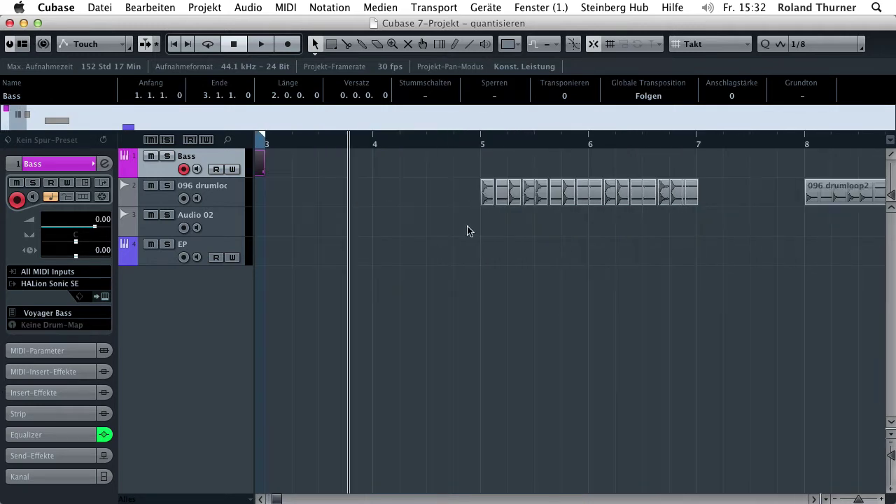
left_click(481, 146)
key("space")
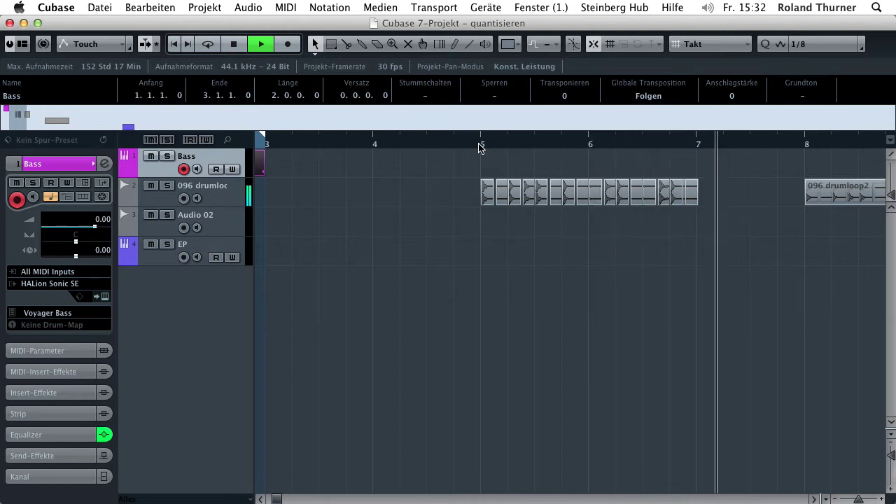
key("space")
Step: Quantise all drum loop slices between bars 5 and 7 with the 1/8 setting, and play them from bar 5
left_click_drag(459, 169, 713, 231)
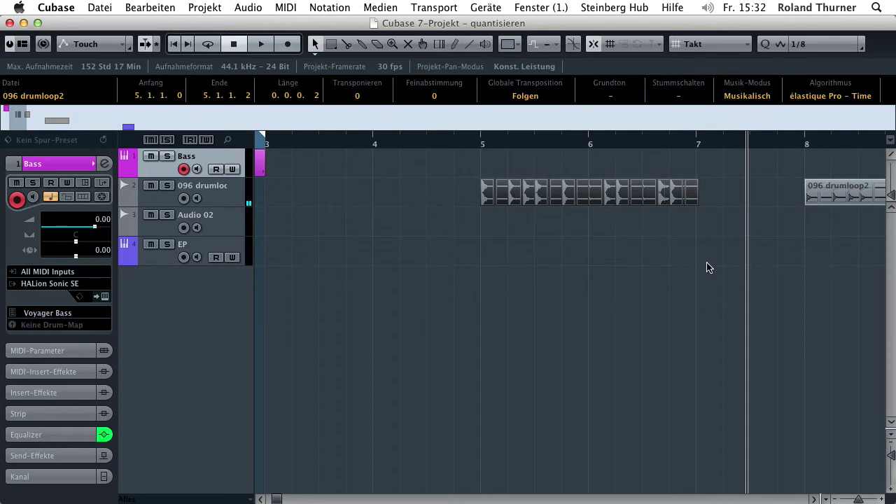
key("q")
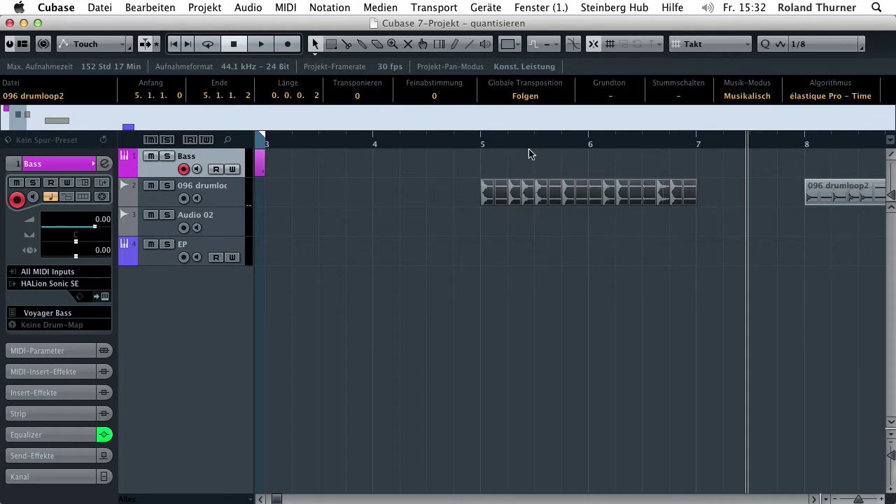
left_click(482, 143)
key("space")
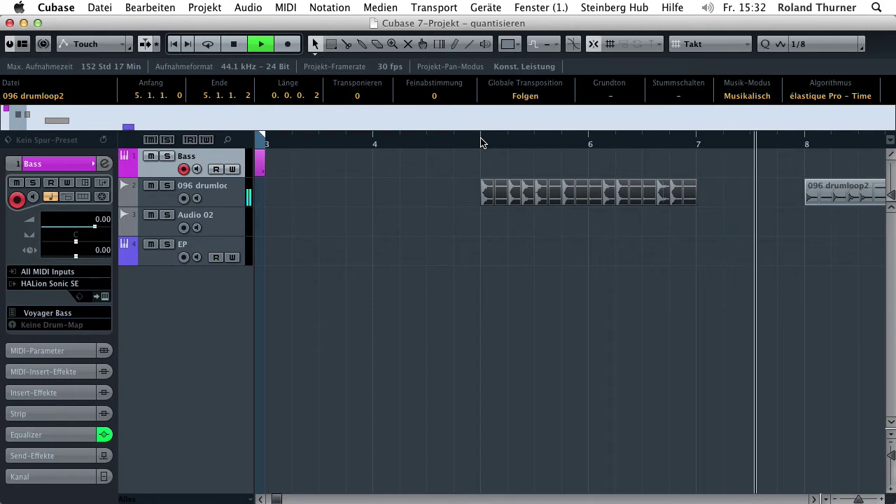
key("space")
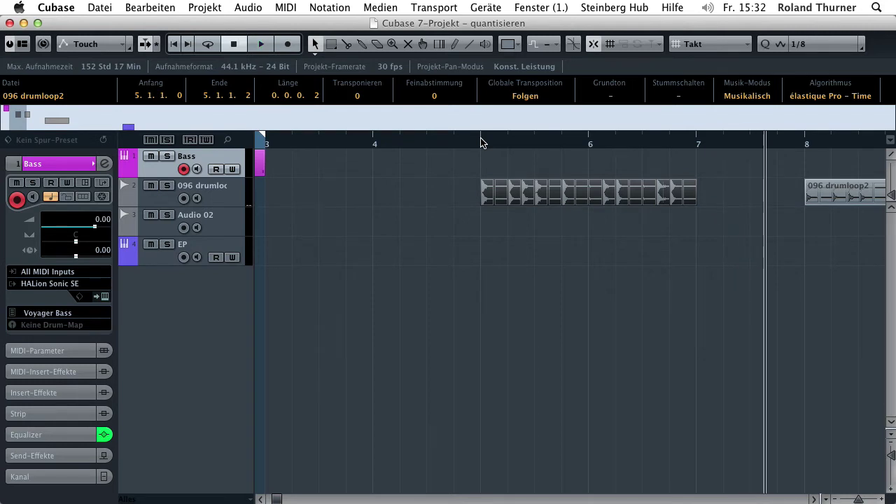
Step: Quantise the 096 drumloop2 object that starts at bar 8
scroll(516, 248, "right", 5)
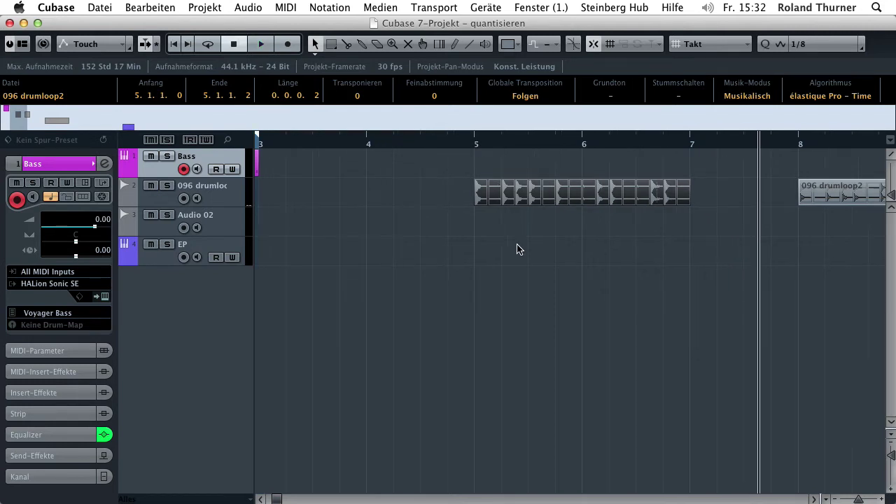
left_click(623, 185)
key("q")
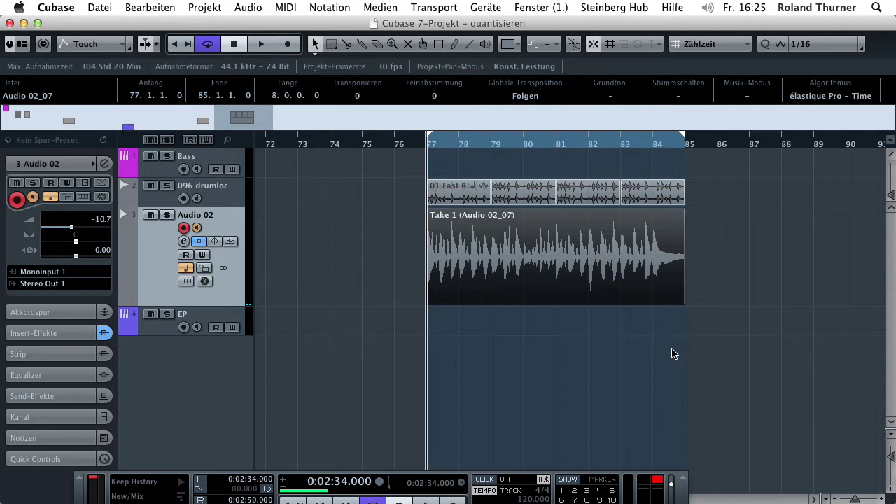
Step: Turn on AudioWarp quantising for the take on the Audio 02 track
left_click(780, 44)
left_click(177, 10)
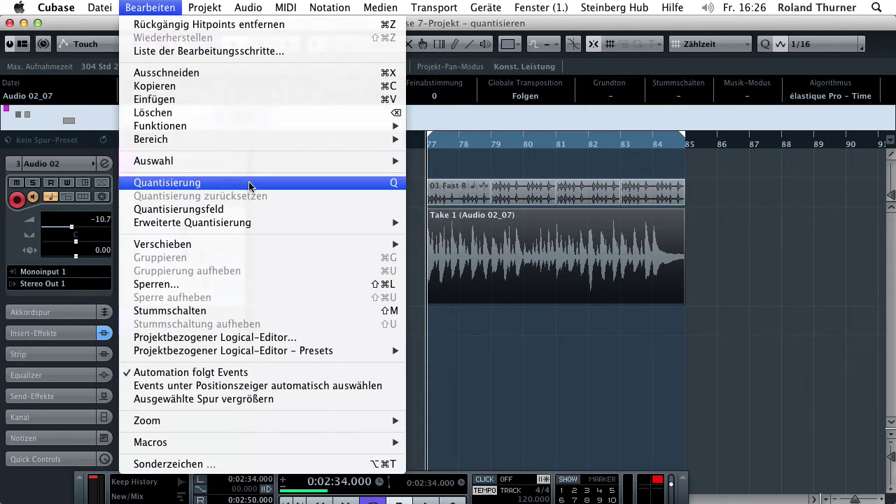
left_click(420, 187)
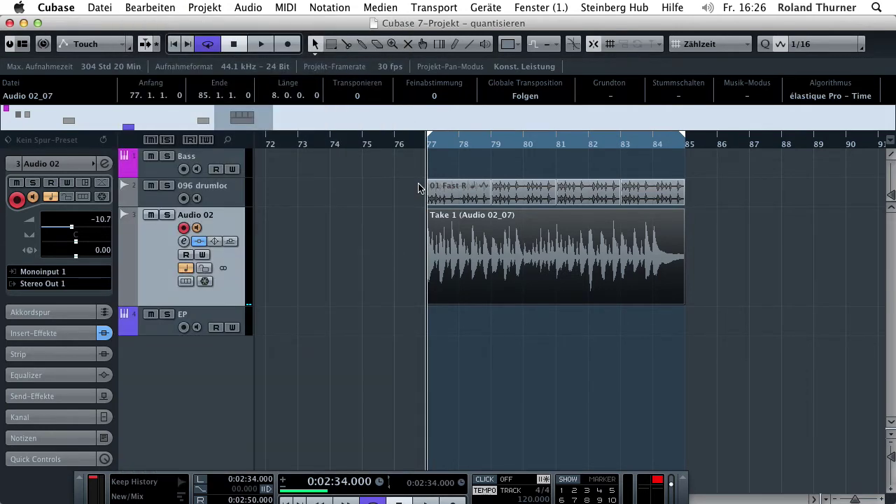
Step: Play the Audio 02 take from bar 77 and examine its transients against the drum track around bar 81
double_click(421, 144)
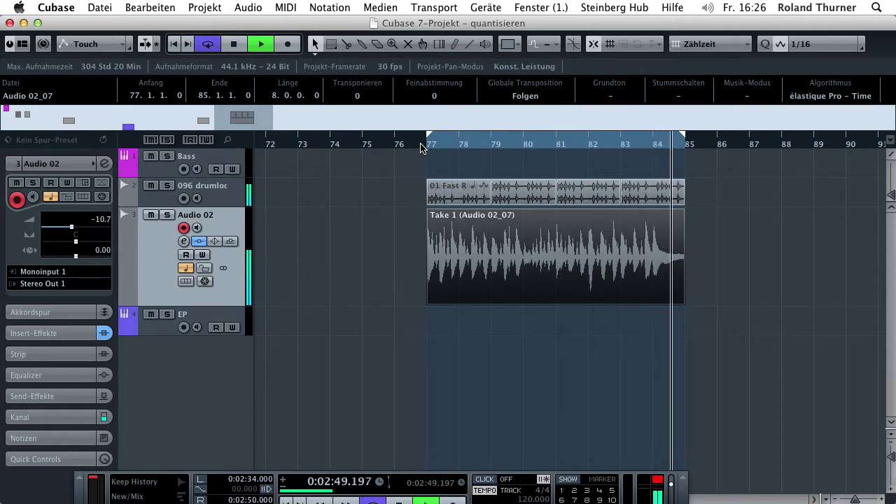
key("space")
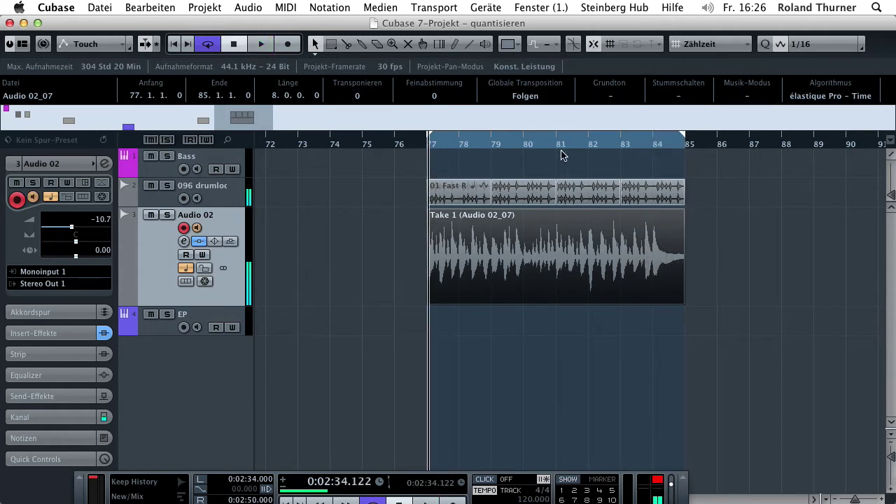
left_click_drag(552, 143, 565, 229)
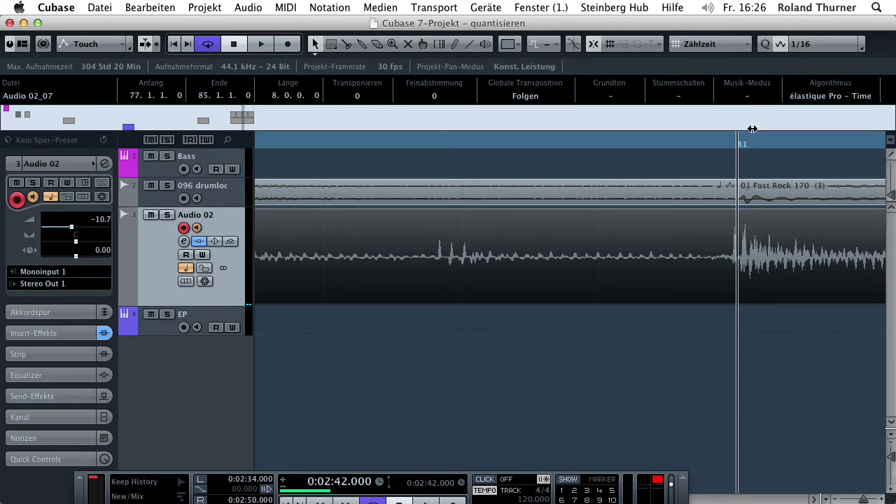
scroll(664, 246, "right", 1)
scroll(662, 247, "left", 5)
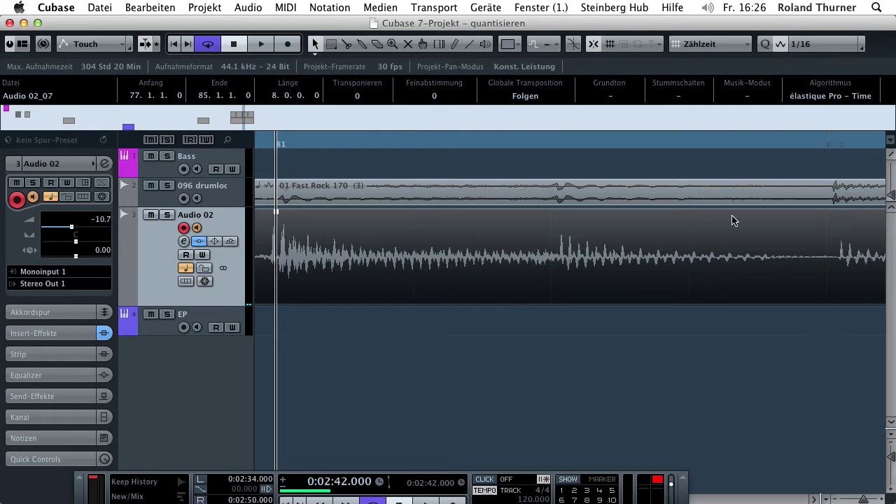
left_click_drag(593, 140, 600, 80)
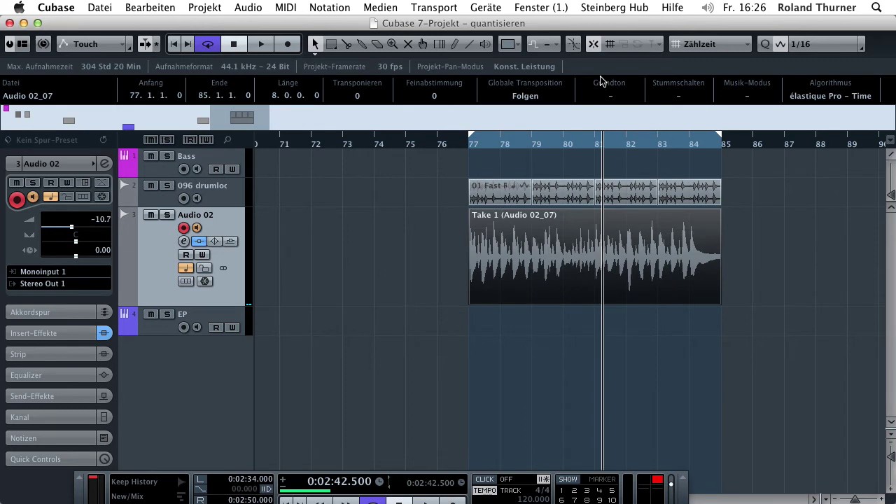
Step: Quantise the Audio 02 take with AudioWarp at 1/16, checking the transients after bar 81 and the playback
key("q")
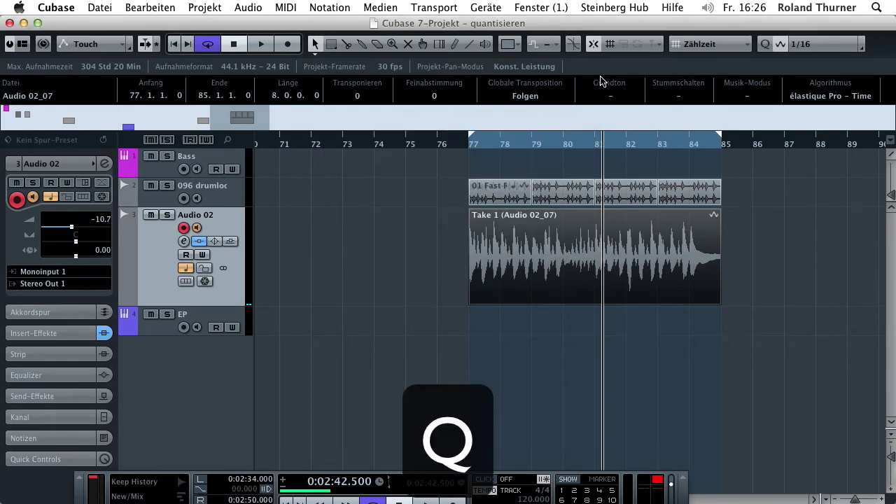
left_click_drag(600, 80, 606, 210)
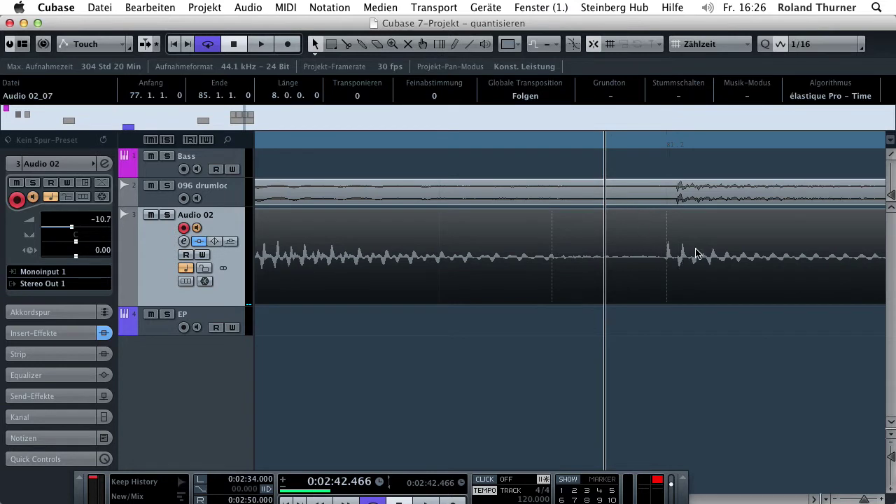
scroll(697, 254, "right", 3)
scroll(697, 254, "right", 6)
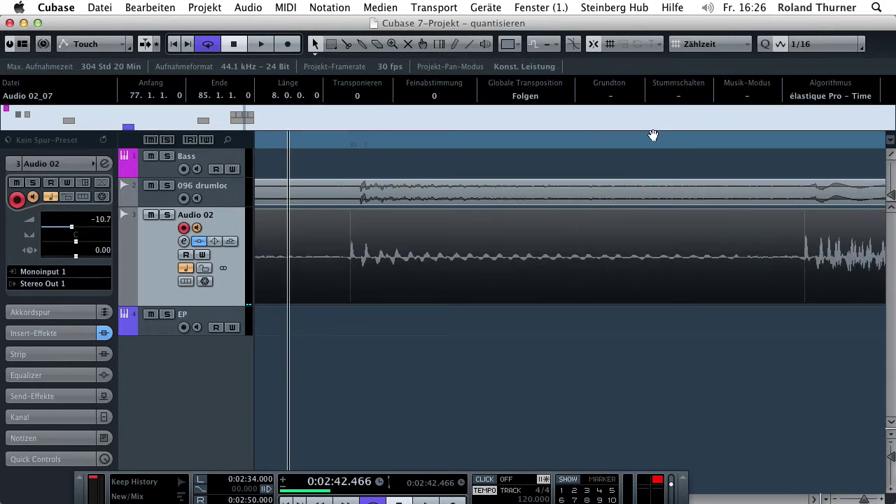
left_click_drag(650, 145, 636, 40)
left_click(522, 139)
key("space")
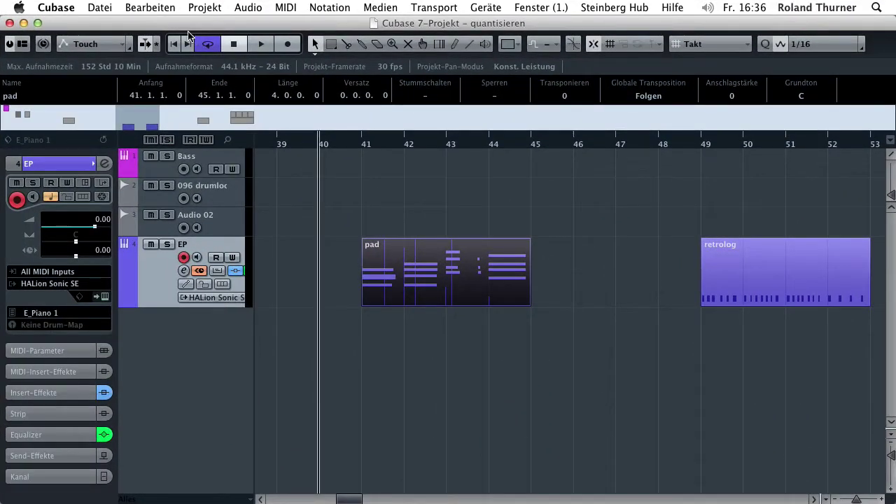
left_click(158, 7)
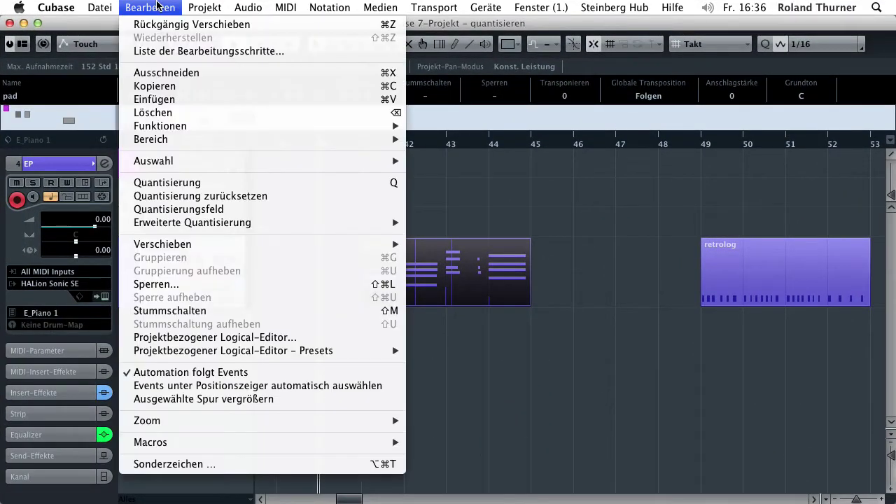
mouse_move(294, 225)
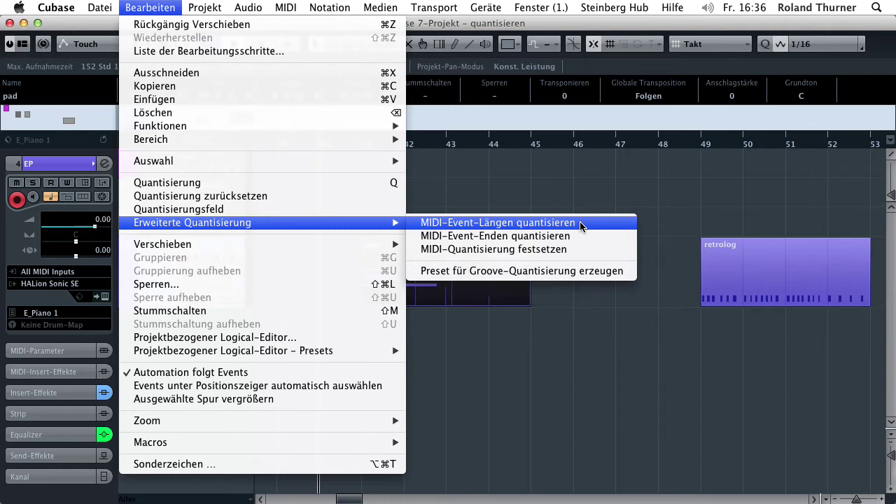
left_click(598, 175)
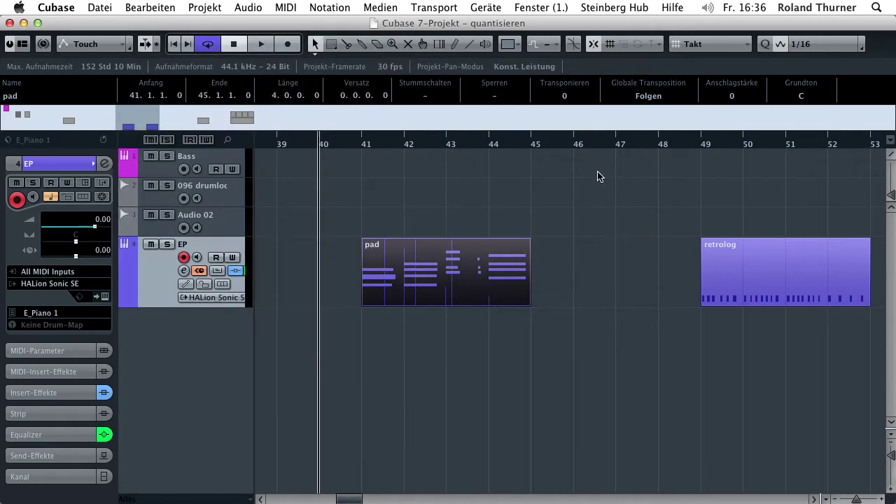
Step: Open the pad part in the Key Editor and set the length quantise value to 1/1
double_click(482, 275)
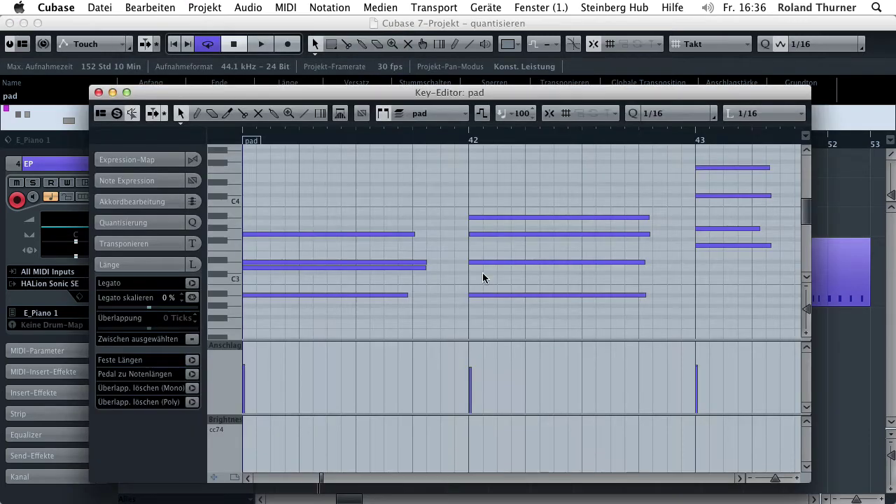
left_click(748, 114)
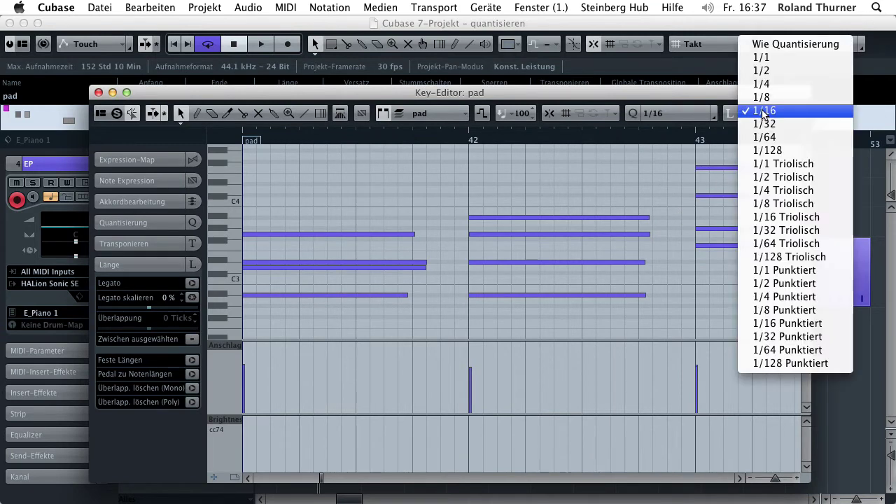
left_click(789, 58)
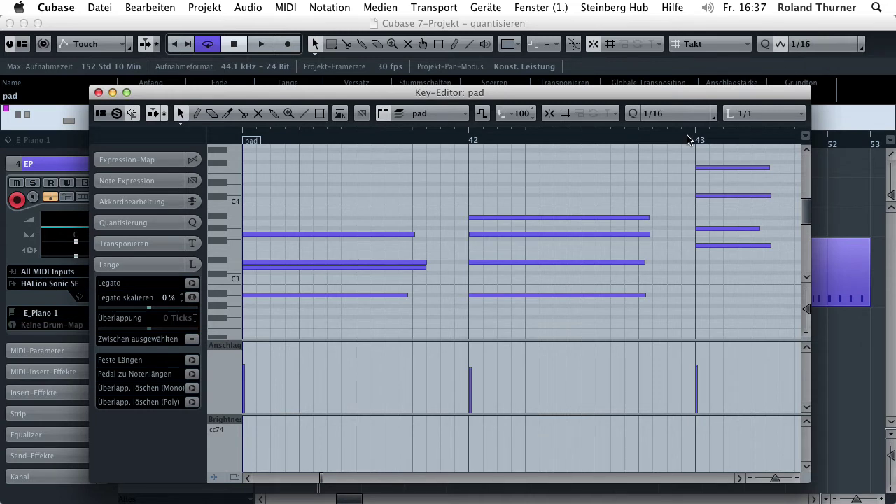
Step: Quantise the MIDI event lengths of the chord notes starting at bar 42 to 1/1
left_click_drag(544, 190, 559, 293)
scroll(553, 266, "down", 1)
left_click(150, 7)
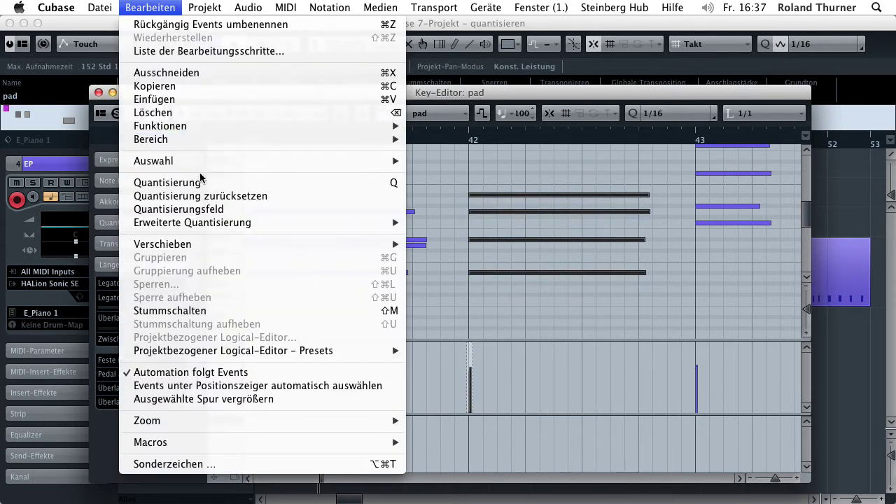
mouse_move(225, 223)
left_click(444, 220)
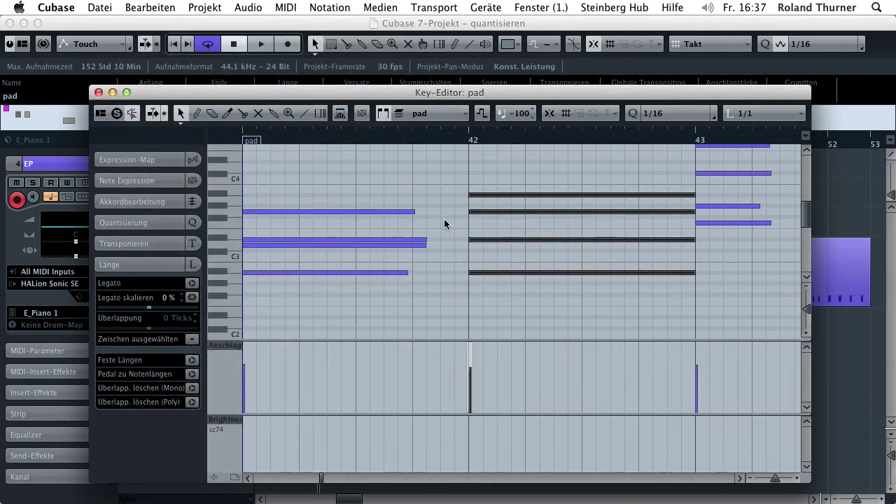
Step: Undo the MIDI event length quantising and close the pad part's Key Editor
left_click(140, 7)
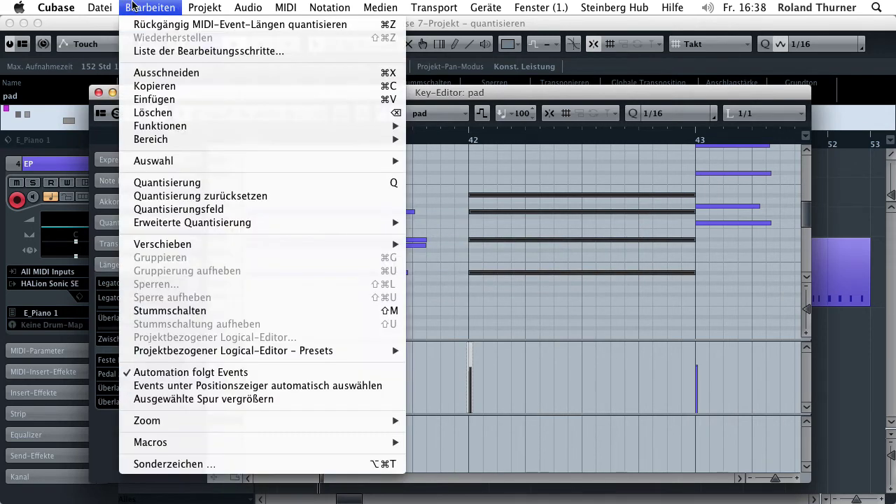
left_click(145, 25)
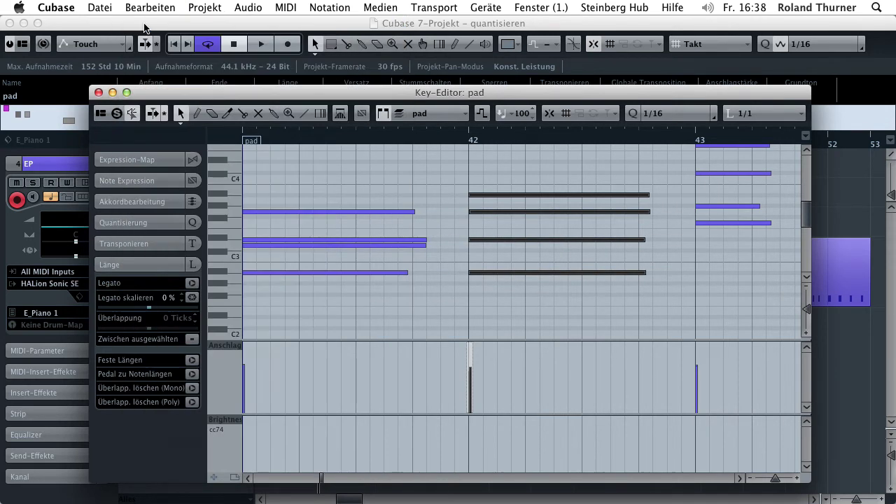
left_click(98, 93)
left_click(165, 8)
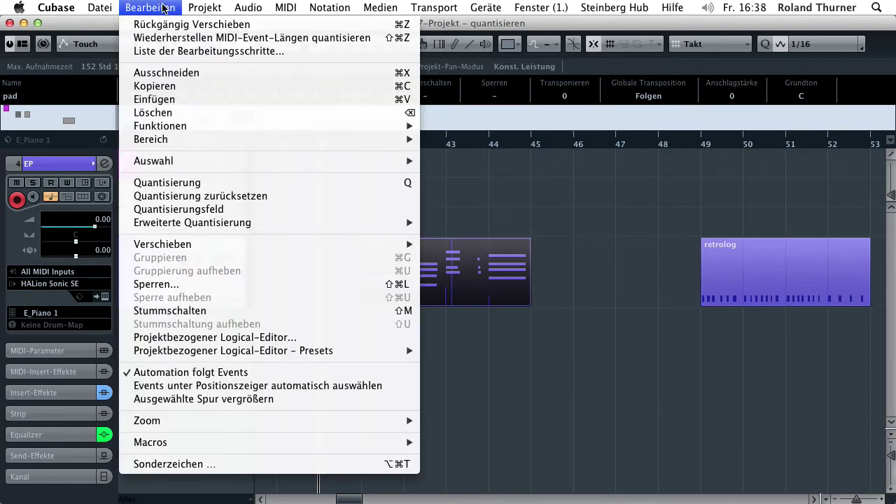
mouse_move(263, 226)
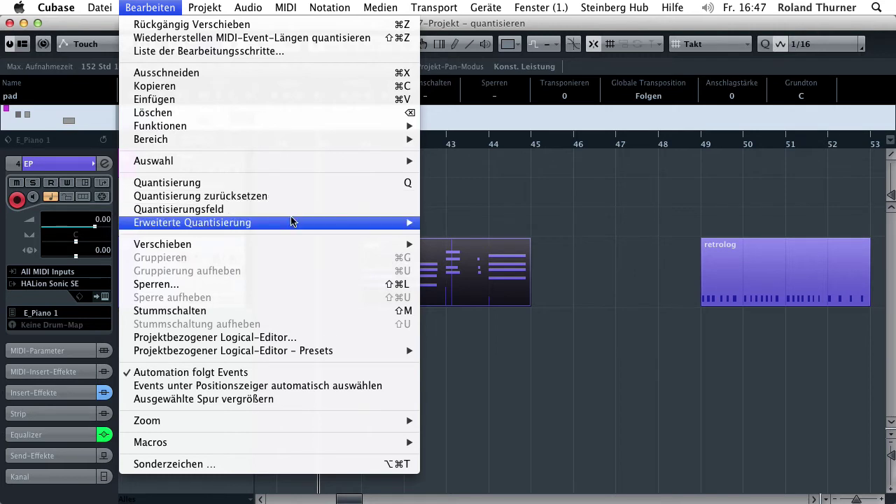
mouse_move(297, 222)
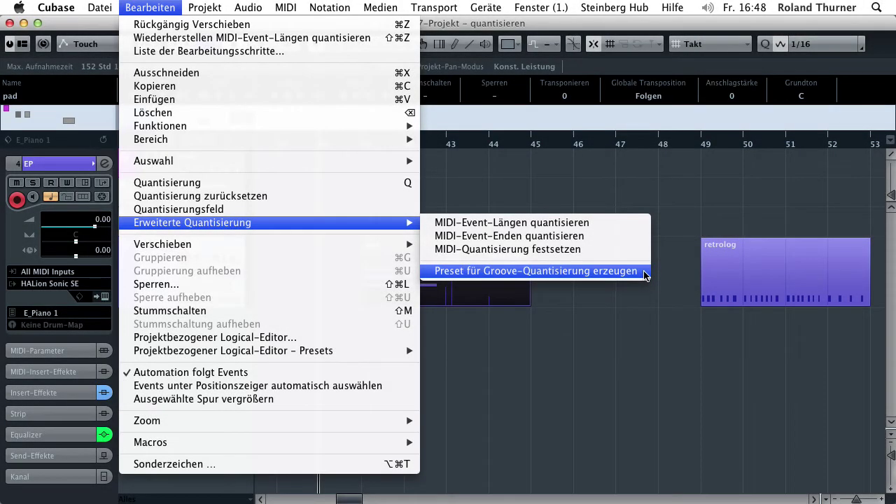
left_click(658, 311)
Step: Create a groove quantise preset from the retrolog part and check its entry in the quantise preset list
left_click(748, 254)
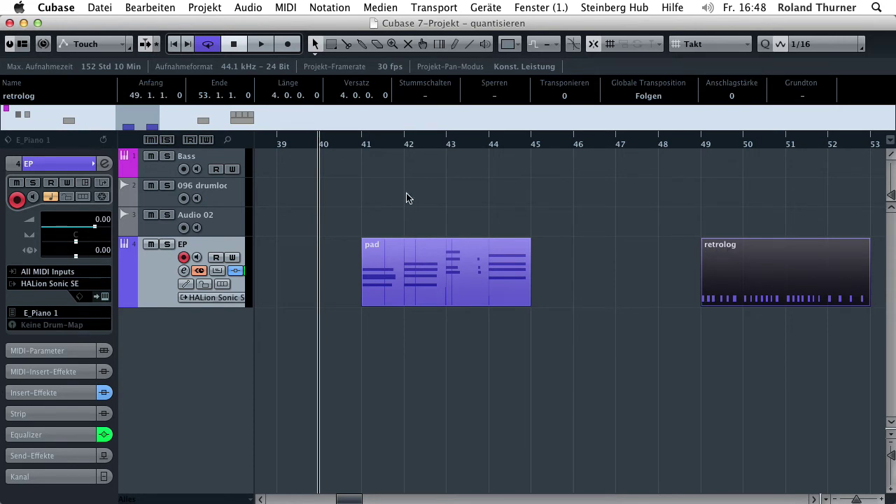
left_click(156, 14)
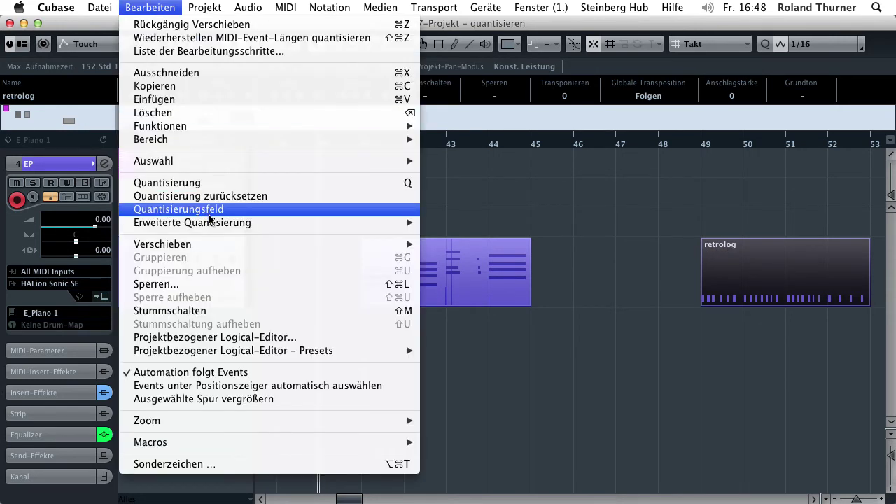
mouse_move(350, 224)
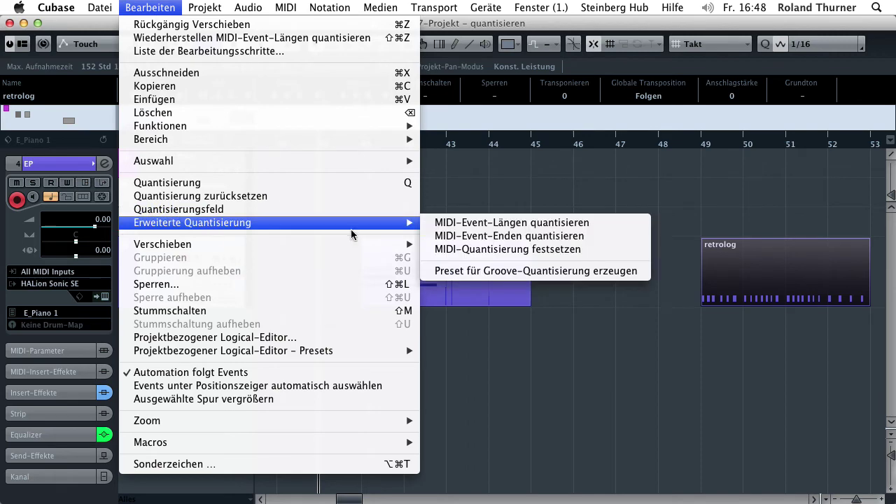
left_click(513, 271)
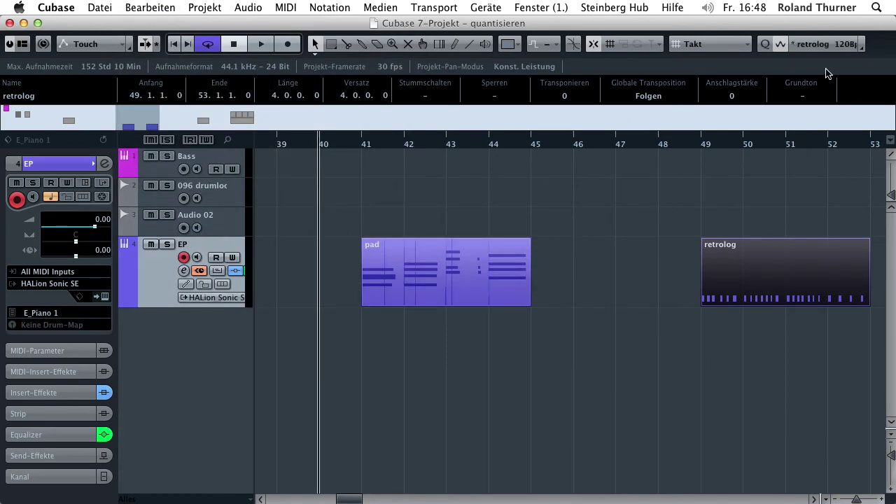
left_click(832, 44)
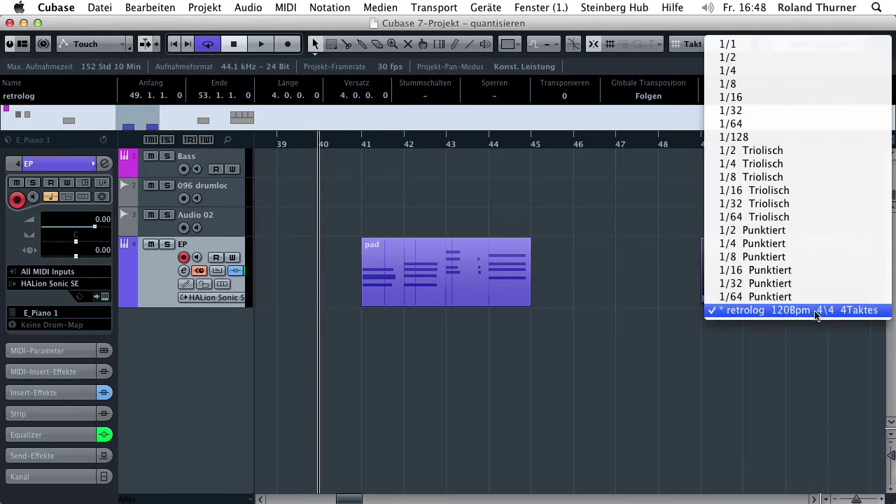
left_click(805, 356)
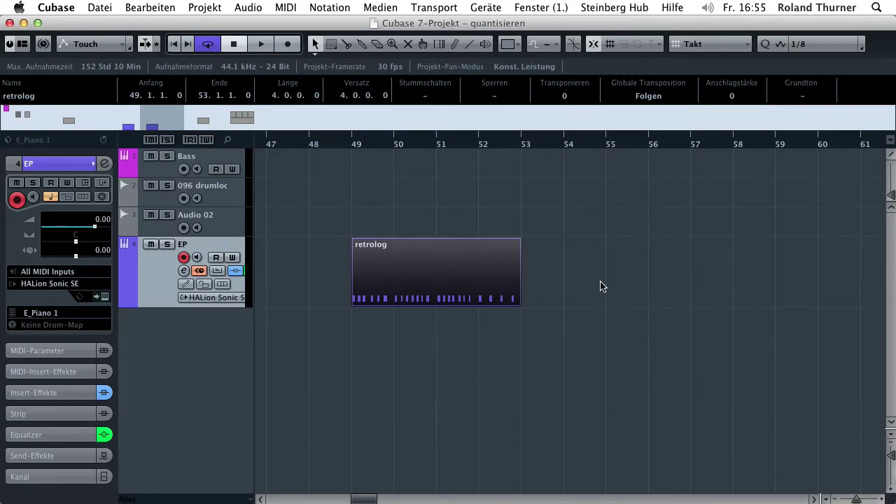
Step: Open the Quantisierungsfeld with the retrolog part selected
left_click(862, 45)
left_click(862, 45)
left_click(144, 10)
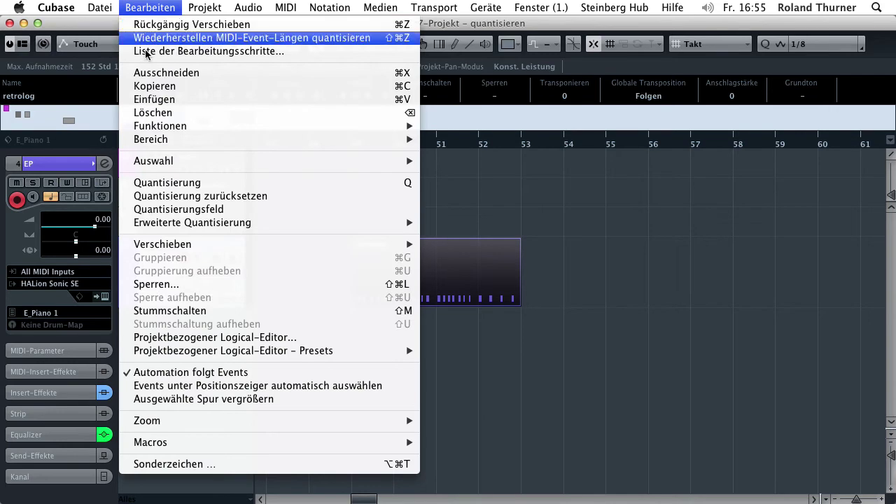
left_click(211, 209)
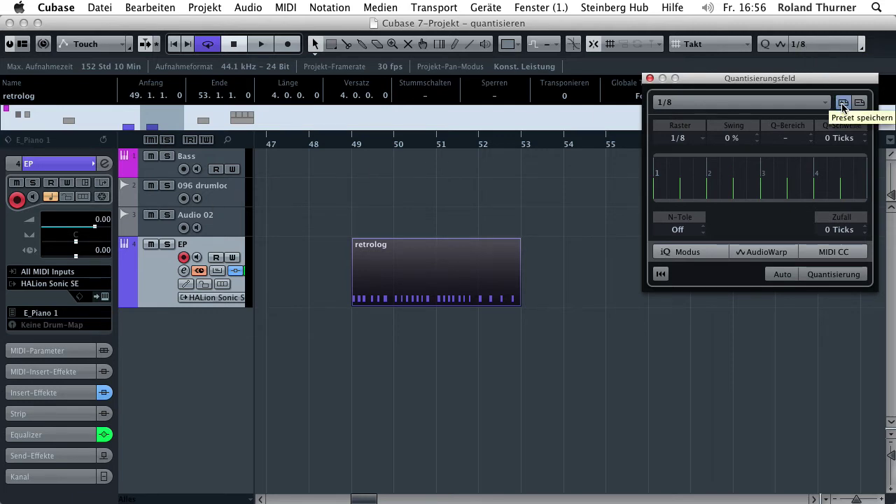
Step: Save the 1/8 grid with 61 % swing as a quantise preset and remove that preset again
left_click_drag(737, 142, 766, 52)
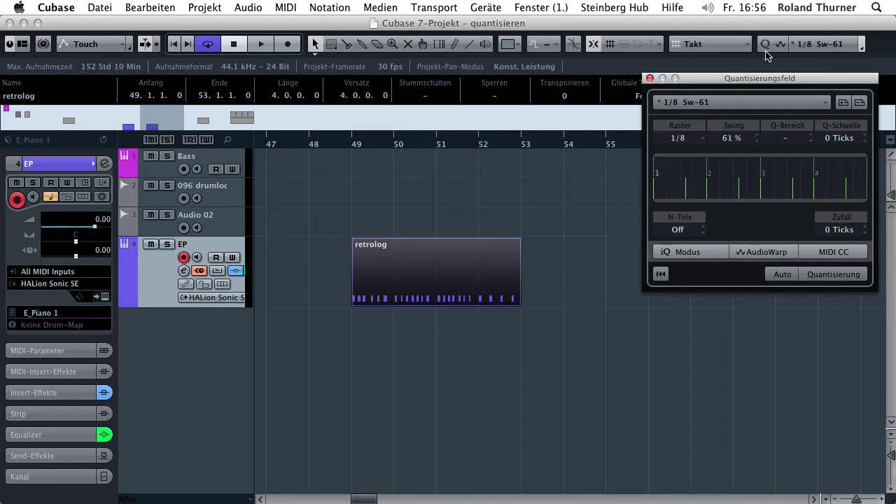
left_click(843, 103)
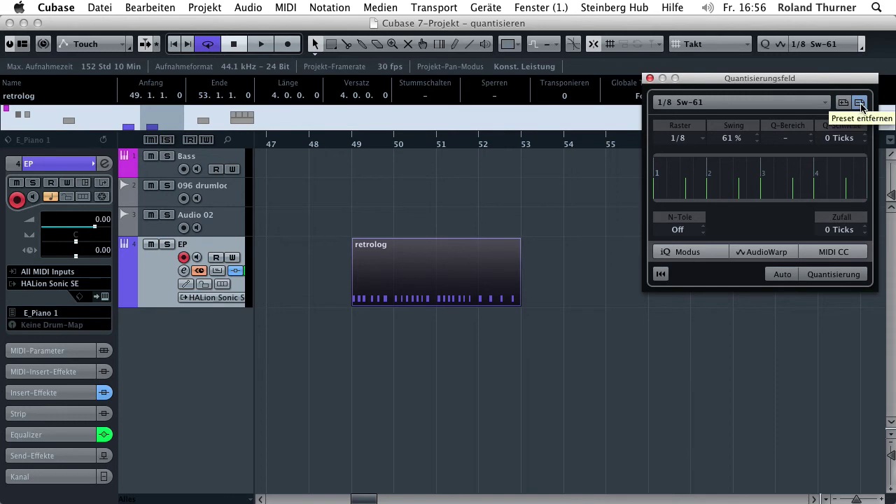
left_click(860, 103)
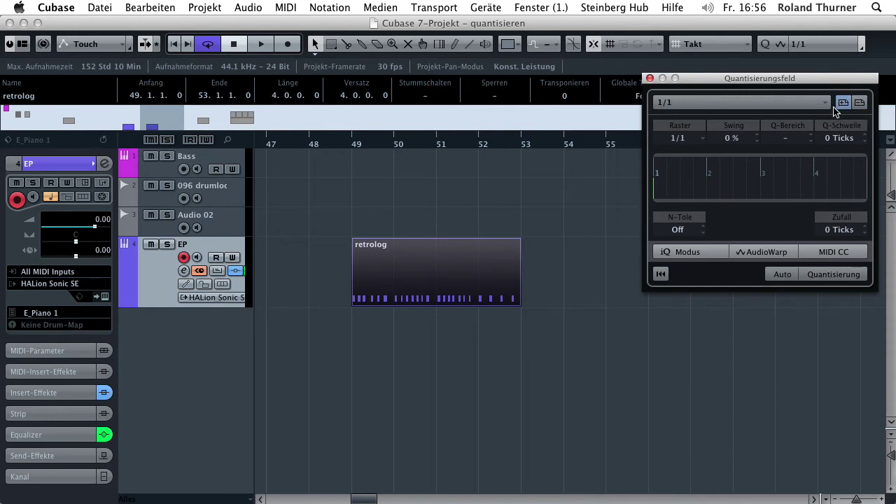
Step: Load the groove preset retrolog 120Bpm 4\4 4Taktes in the Quantisierungsfeld and remove it from the presets
left_click(800, 103)
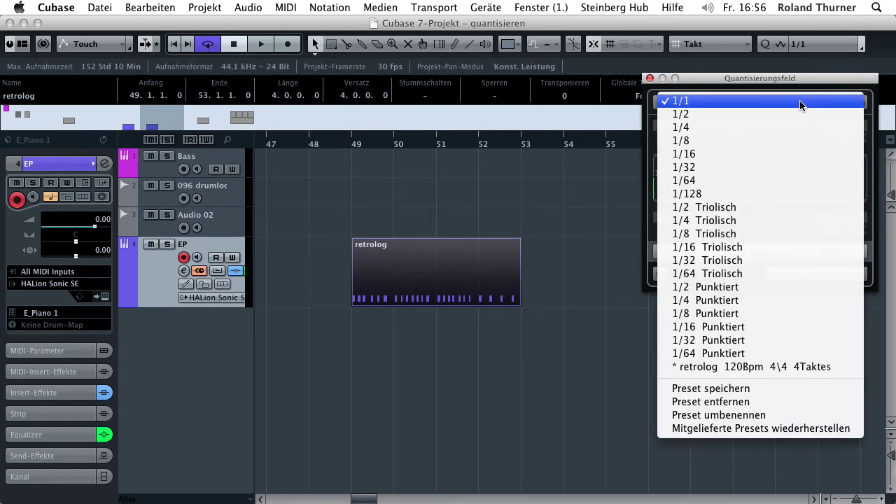
left_click(833, 366)
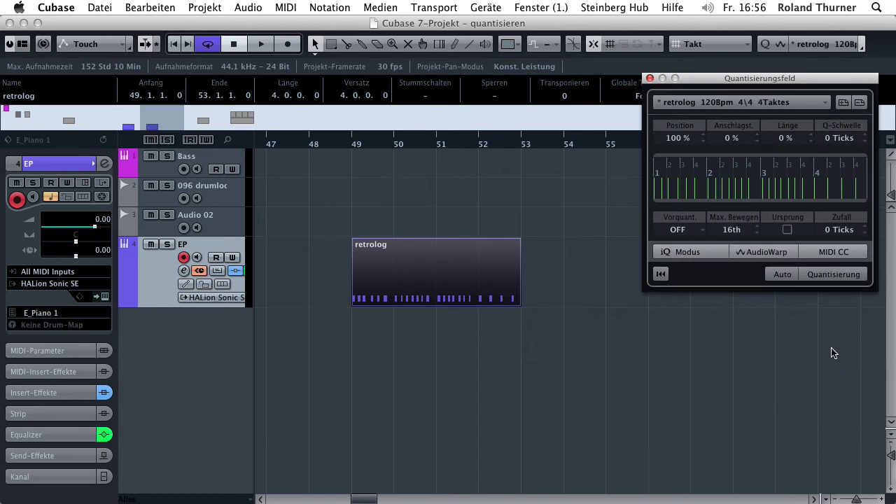
left_click(862, 103)
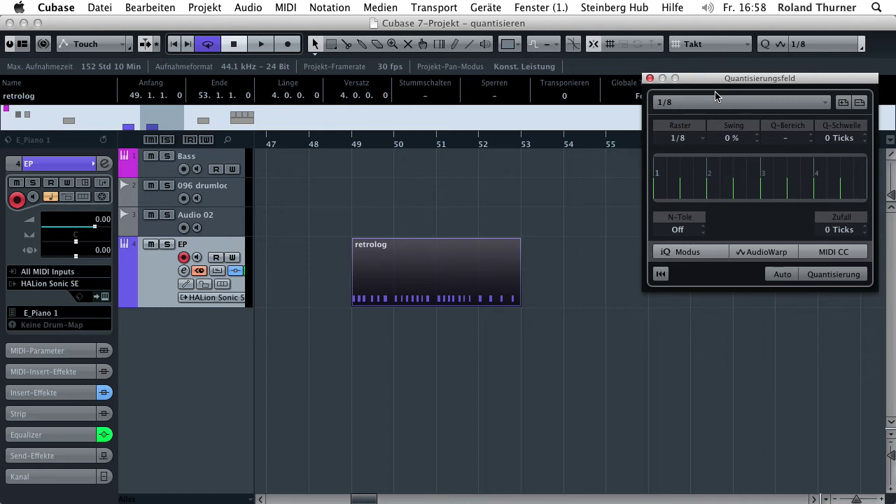
Step: Try the 1/4 and 1/16 raster values in the Quantisierungsfeld and return the raster to 1/8
left_click(703, 143)
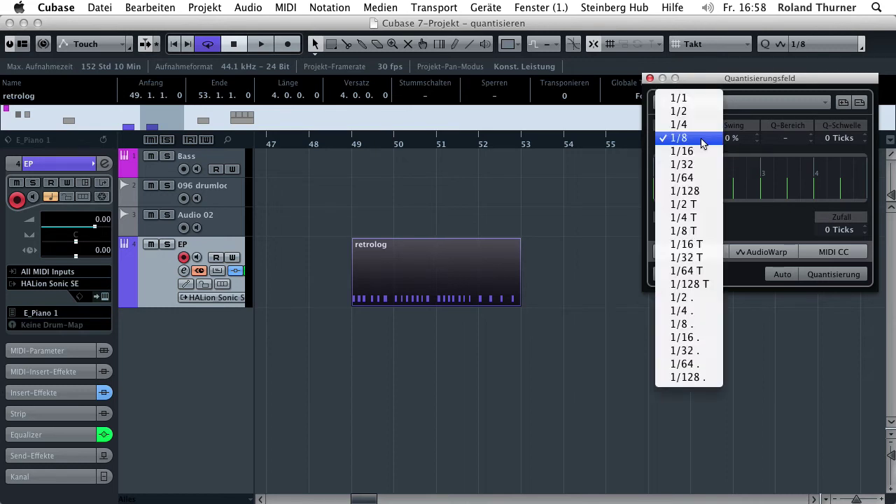
left_click(702, 140)
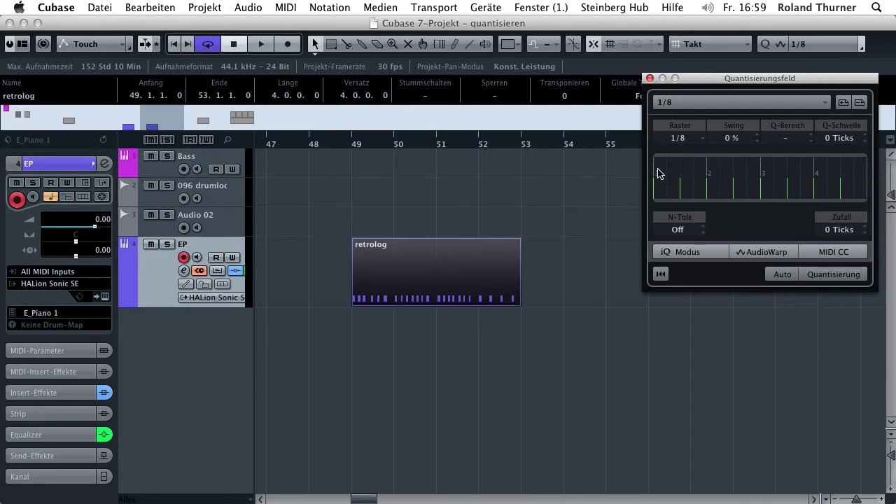
left_click(690, 140)
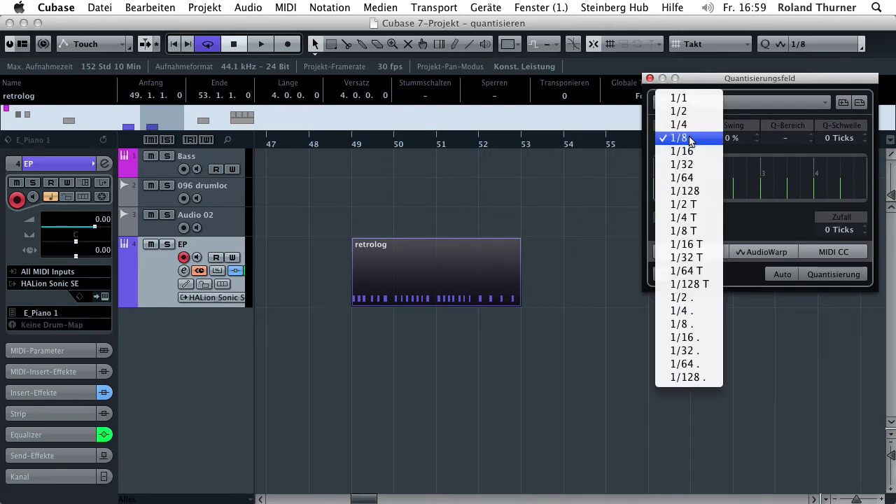
left_click(685, 125)
left_click(687, 138)
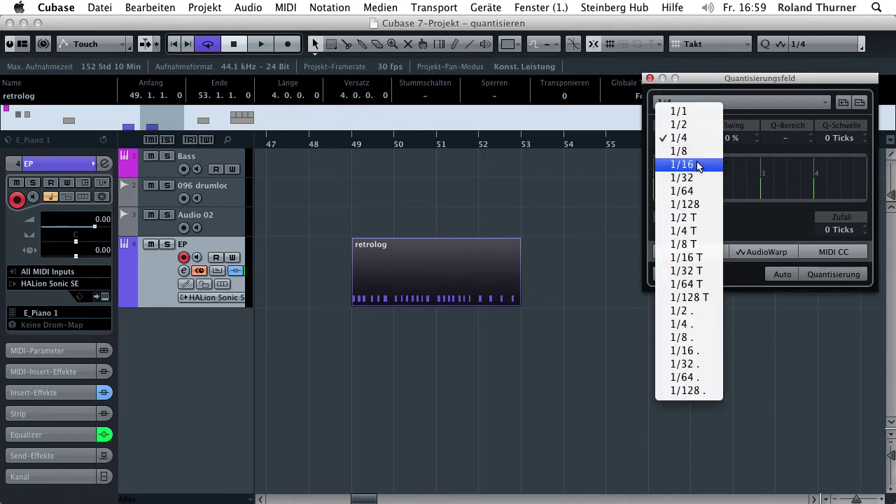
left_click(700, 166)
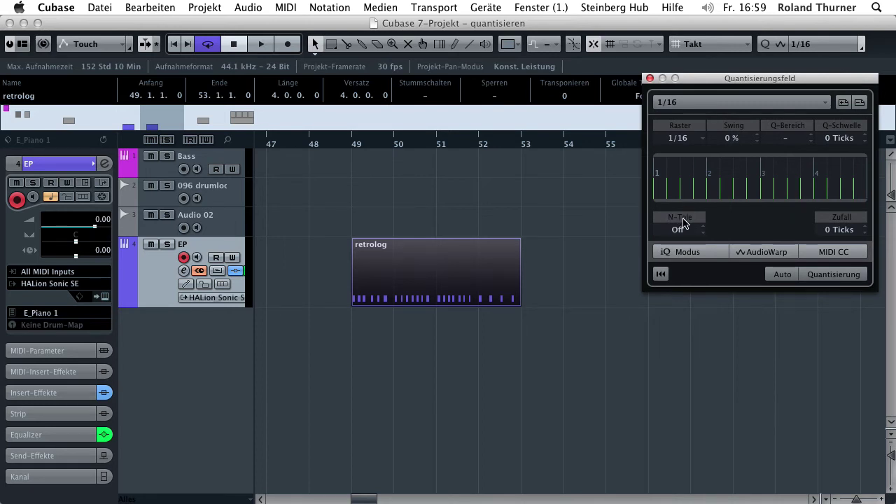
left_click(692, 138)
left_click(691, 126)
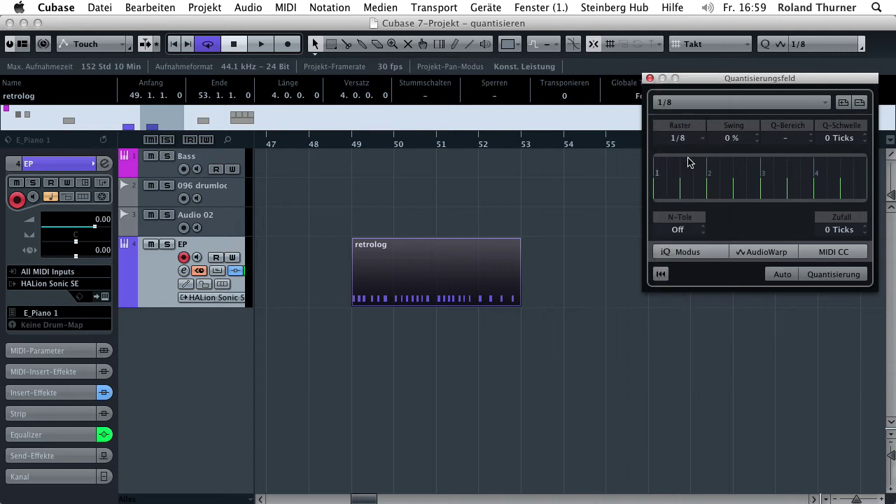
Step: Try N-Tole values of 3 and 2 on the 1/8 raster and switch N-Tole back off
left_click(702, 227)
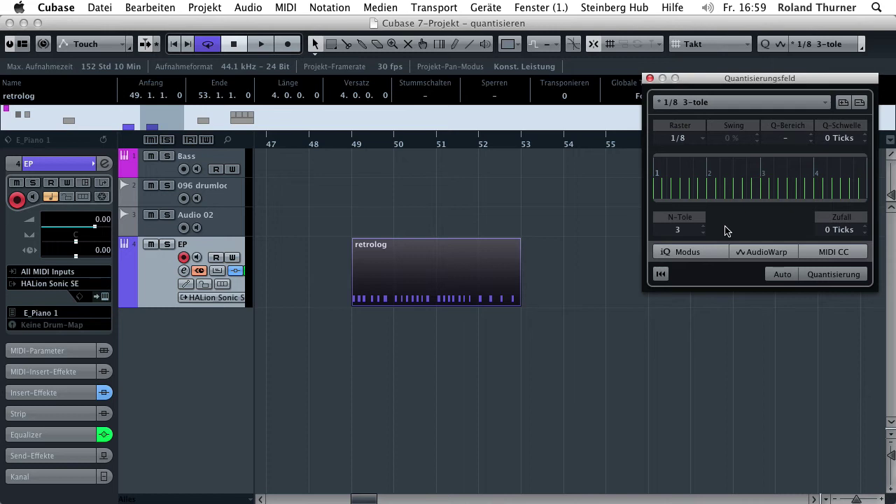
left_click(703, 233)
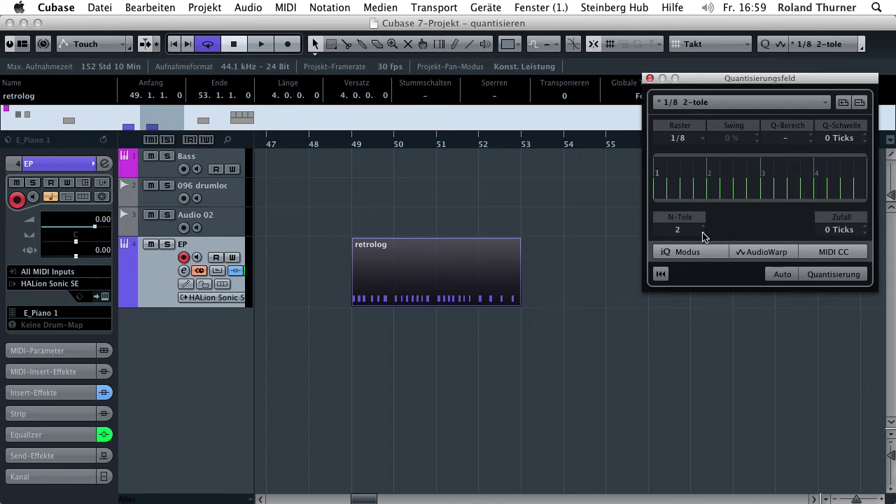
left_click_drag(732, 138, 752, 235)
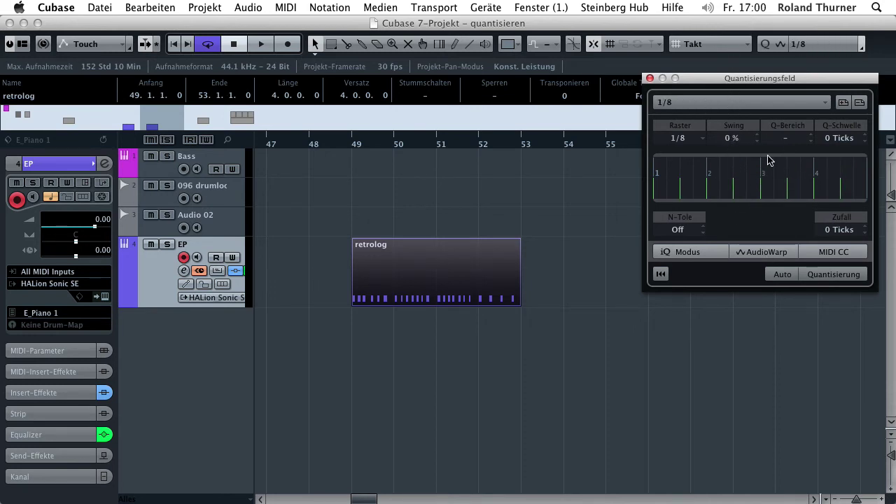
Step: Try a Q-Bereich of 13 % on the 1/8 raster and reset the range to none
left_click(811, 134)
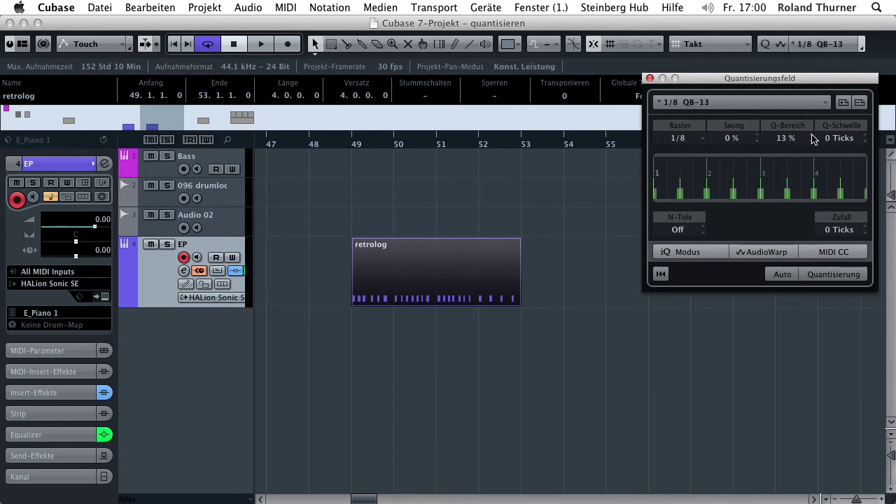
left_click(811, 134)
left_click(811, 134)
left_click(811, 140)
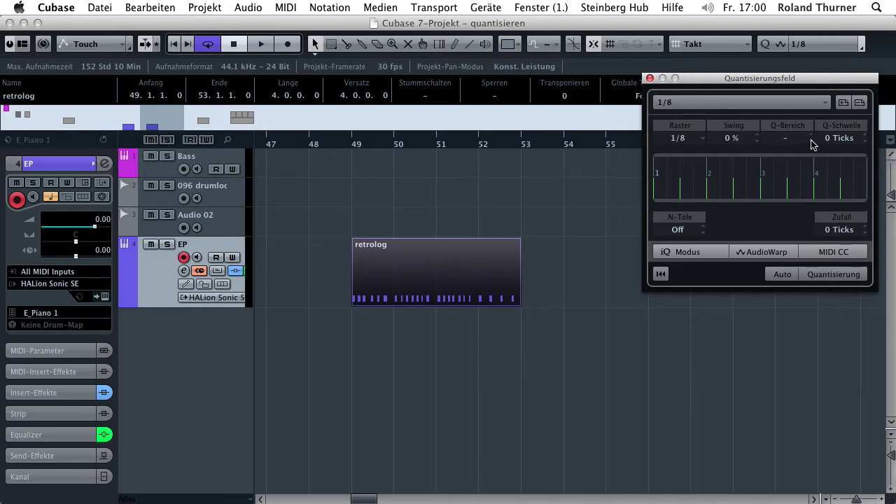
Step: Try Q-Schwelle values of 10 and 20 ticks on the 1/8 raster and reset the threshold to 0 ticks
left_click(866, 136)
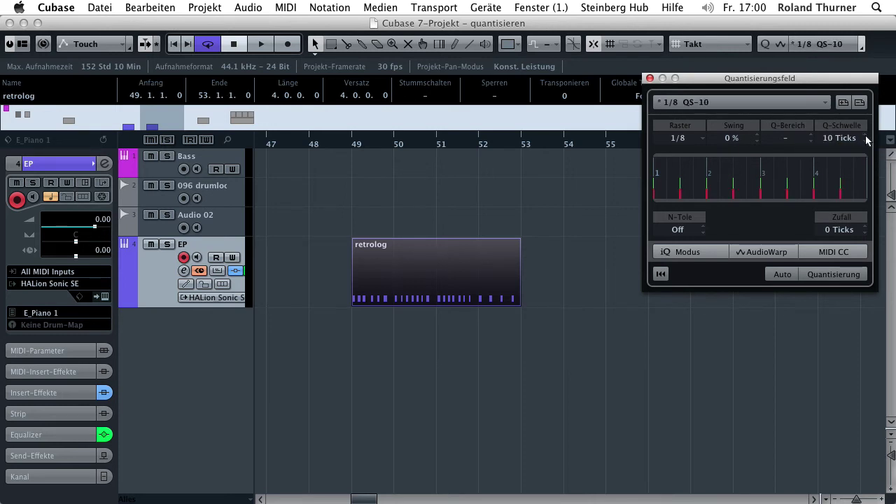
left_click(866, 136)
left_click(866, 136)
left_click(866, 136)
left_click(866, 135)
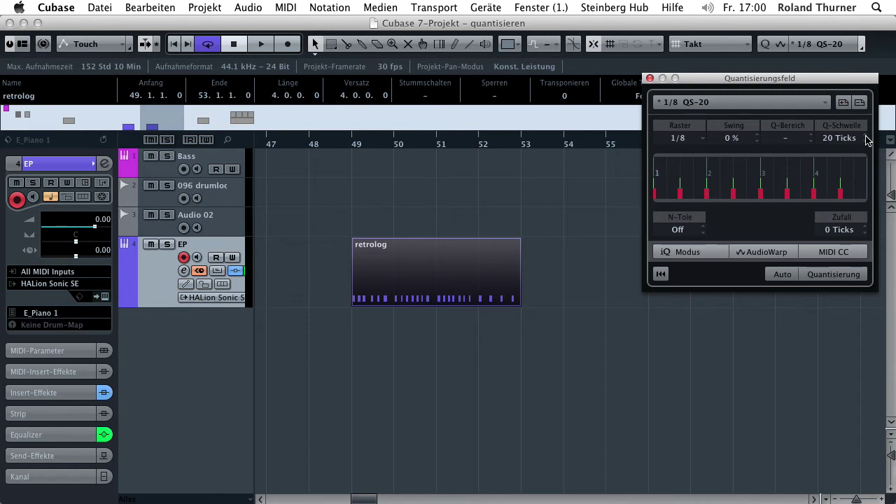
left_click(866, 142)
left_click(866, 143)
left_click(866, 143)
left_click(866, 143)
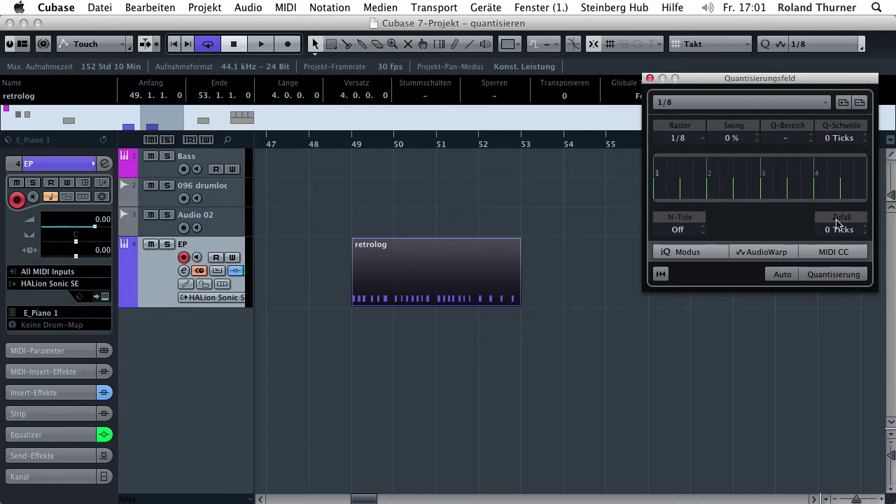
Step: Try a Zufall value of 1 tick on the 1/8 raster and return the randomisation to 0 ticks
left_click(867, 228)
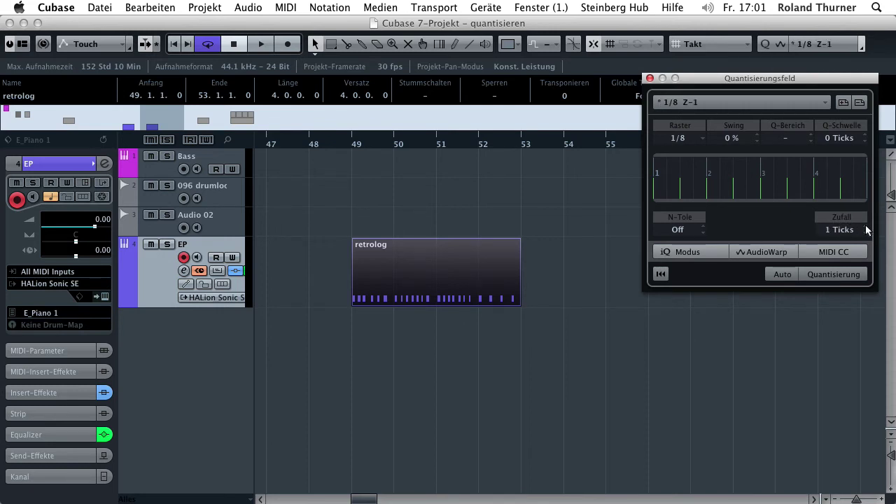
left_click(866, 227)
left_click(865, 233)
left_click(865, 233)
Step: Switch the MIDI CC and AudioWarp quantise options on and back off one after the other
left_click(831, 258)
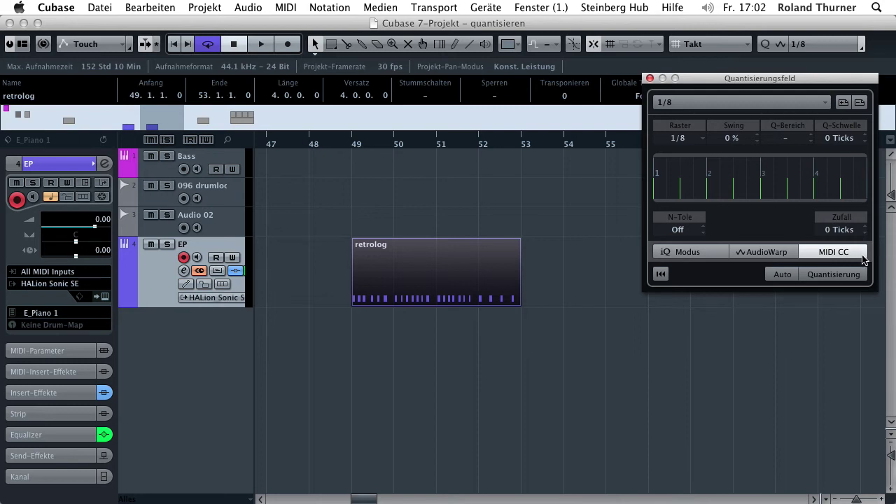
left_click(860, 253)
left_click(762, 256)
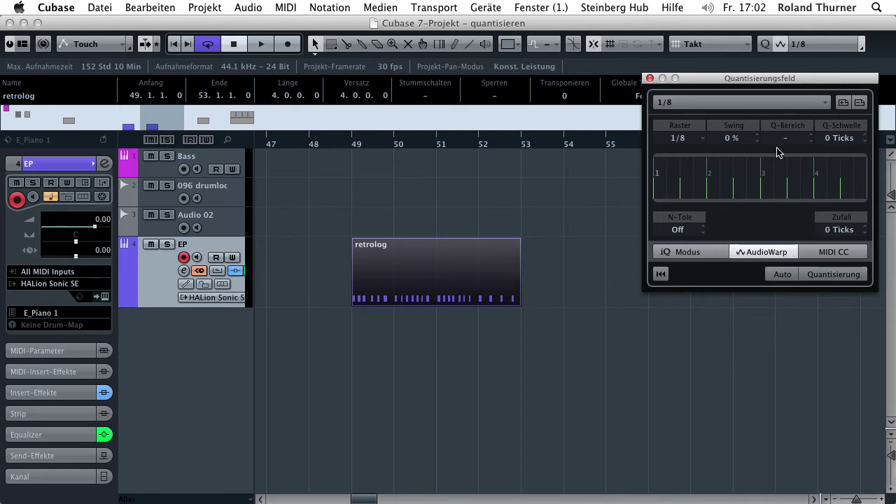
left_click(781, 45)
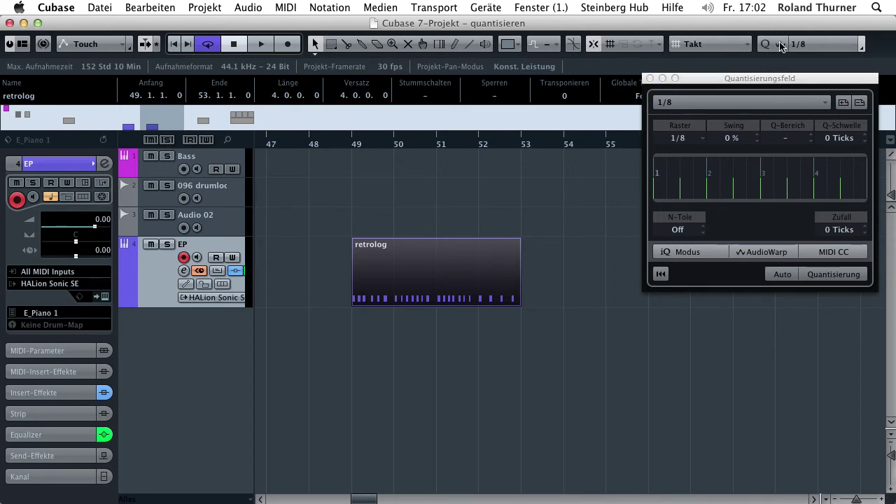
Step: Switch on iQ Modus in the Quantisierungsfeld and try strengths of 100 % and 0 %
left_click(669, 256)
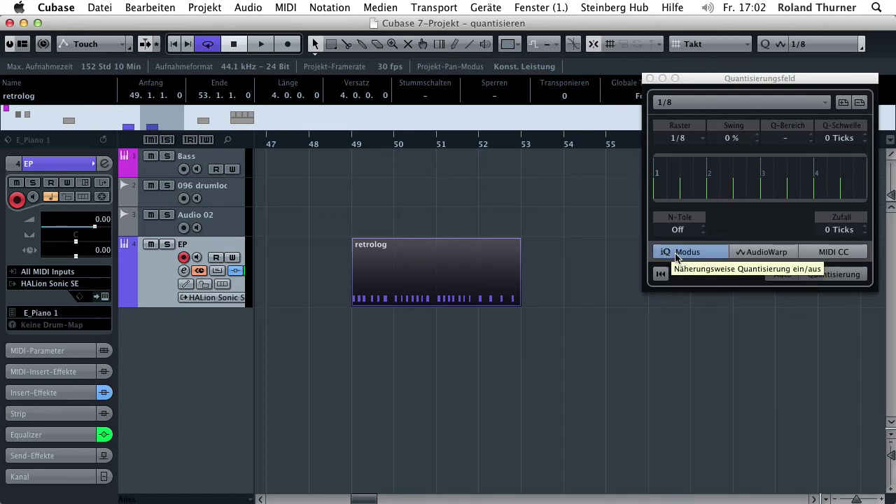
left_click(677, 257)
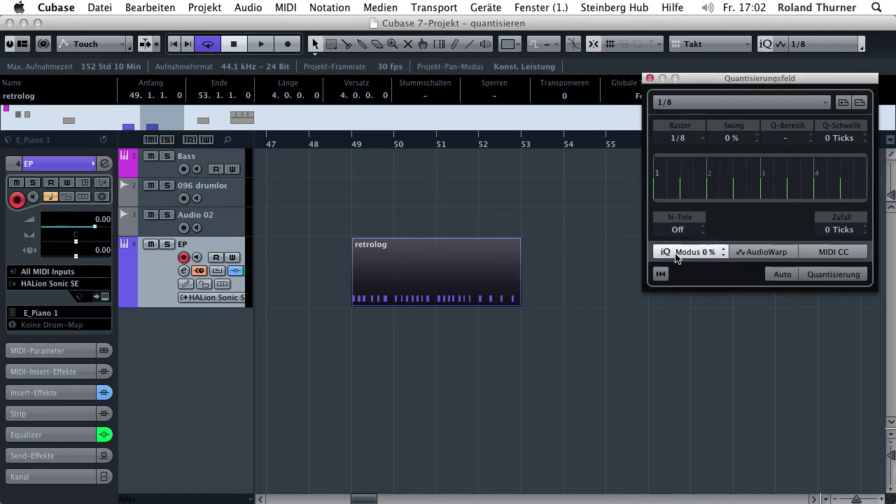
left_click(712, 250)
type("100")
key("Return")
left_click(712, 252)
type("0")
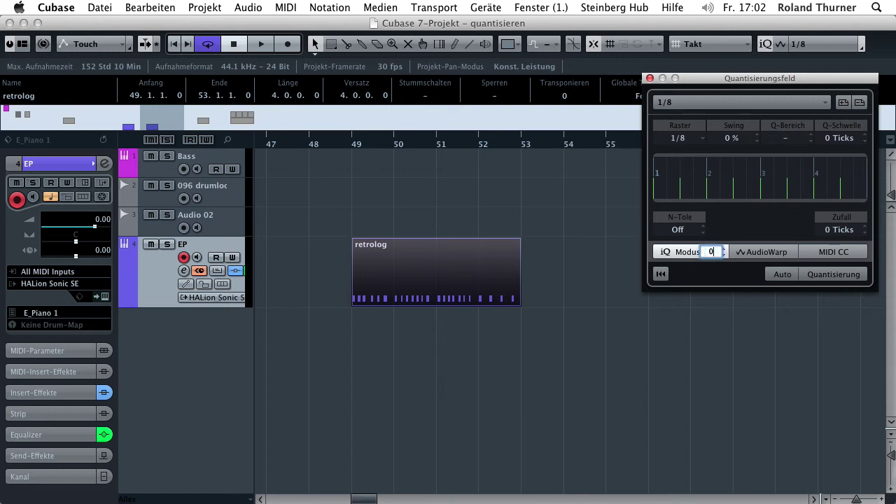
key("Return")
Step: Set the iQ Modus strength to 70 % and toggle iterative quantising off and back on
left_click(713, 252)
type("70")
key("Return")
left_click(766, 45)
left_click(766, 45)
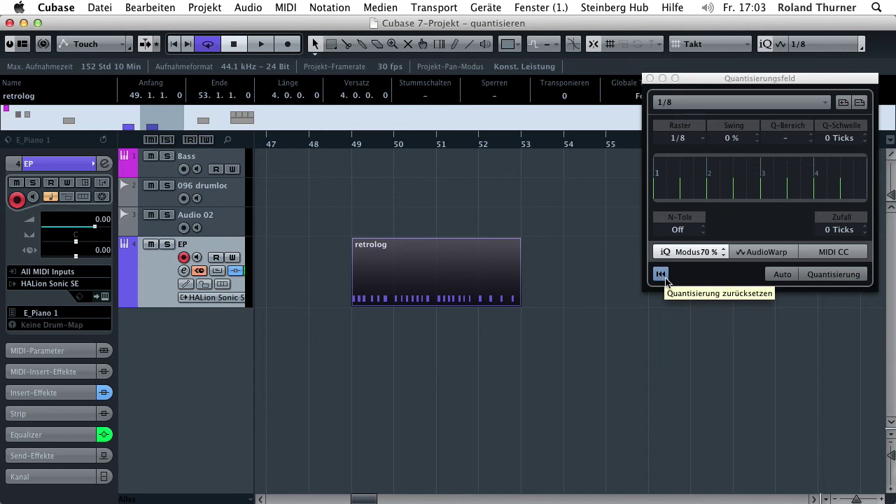
Step: Try Auto quantising on the retrolog part, switch it back off and reset the part's quantisation
left_click(146, 8)
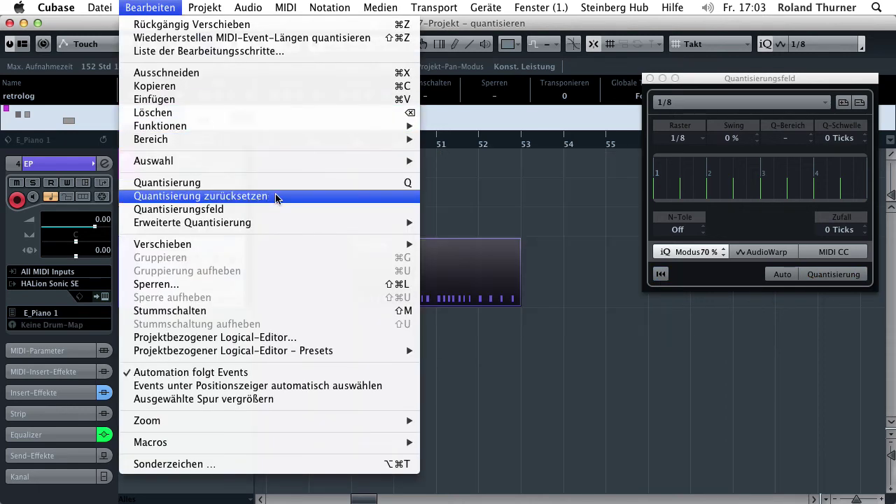
left_click(505, 213)
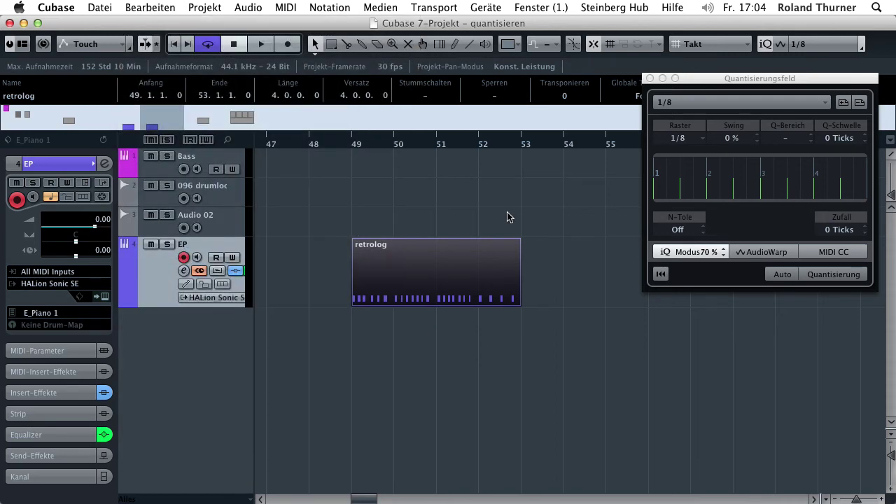
left_click(784, 278)
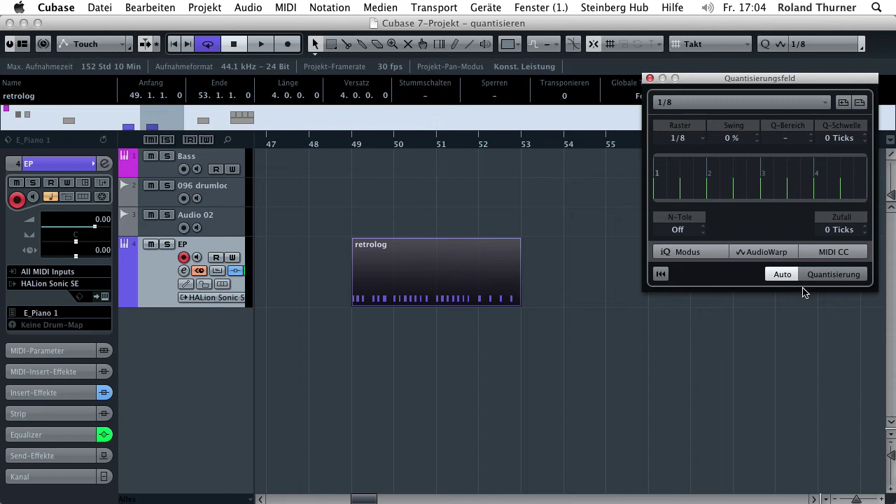
left_click(782, 276)
left_click(661, 274)
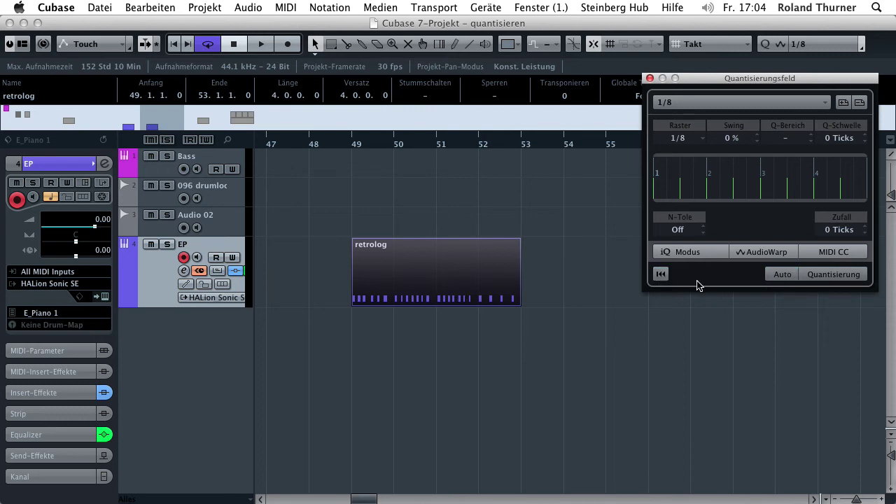
Step: Create a groove quantise preset from the retrolog part at bar 49
left_click(481, 282)
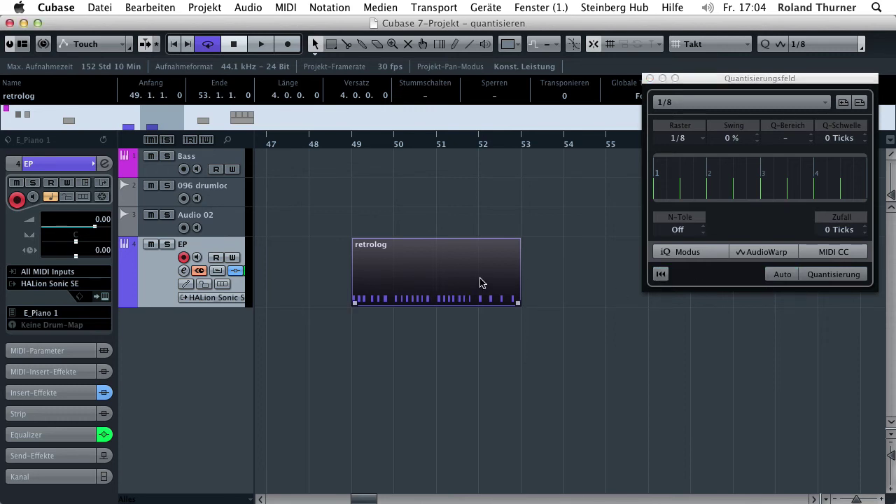
left_click(149, 7)
mouse_move(201, 222)
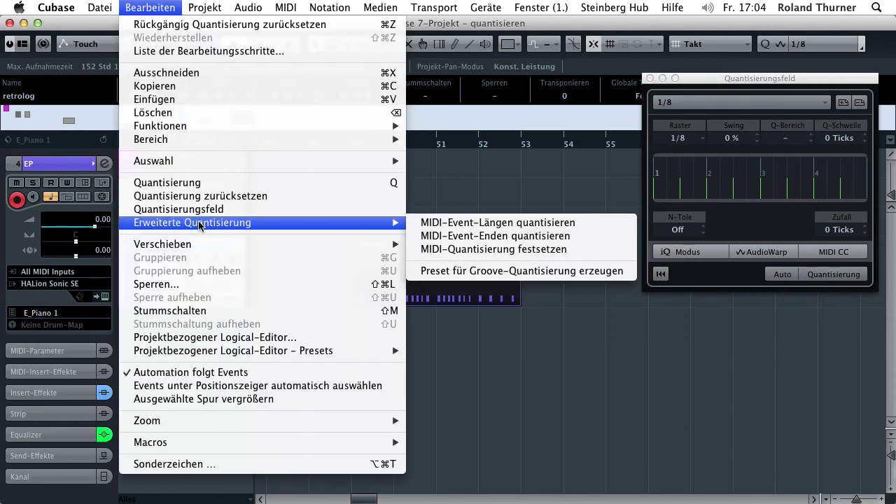
left_click(501, 272)
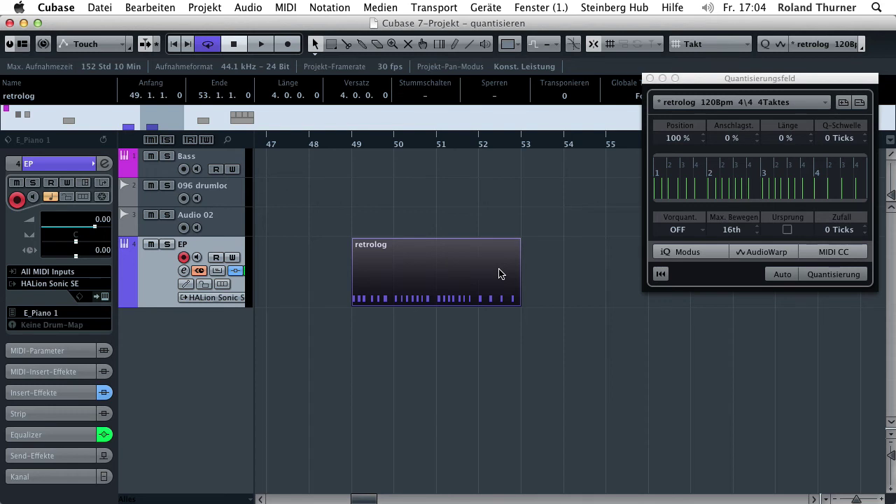
left_click(504, 276)
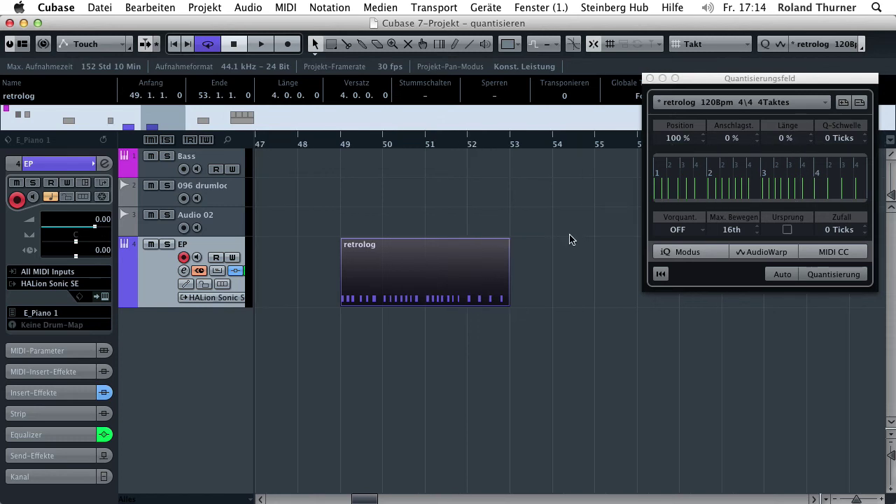
Step: Select the 096 drumloop event at bar 36 and view the groove preset's Vorquant. options, leaving them OFF
scroll(569, 240, "left", 10)
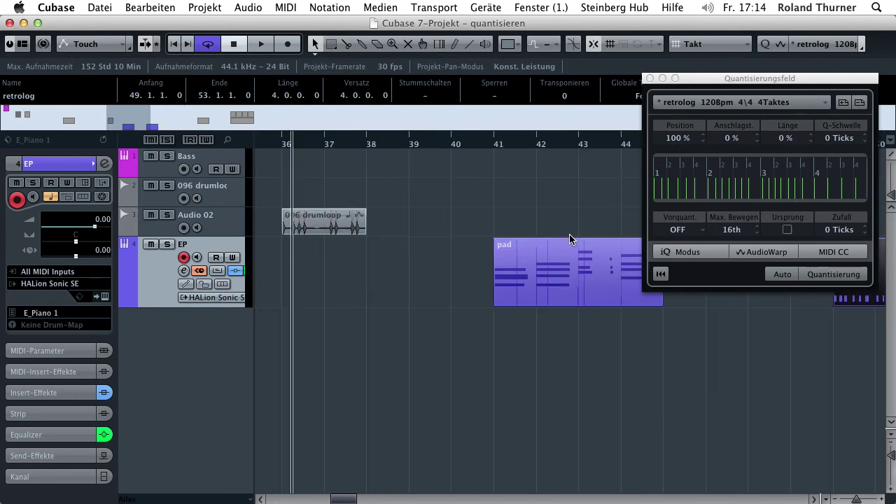
scroll(569, 239, "right", 1)
scroll(569, 239, "left", 3)
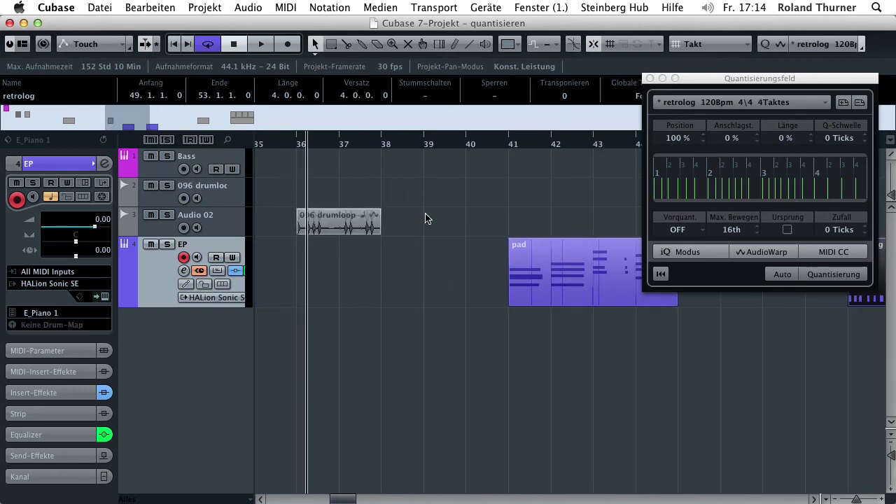
left_click(334, 220)
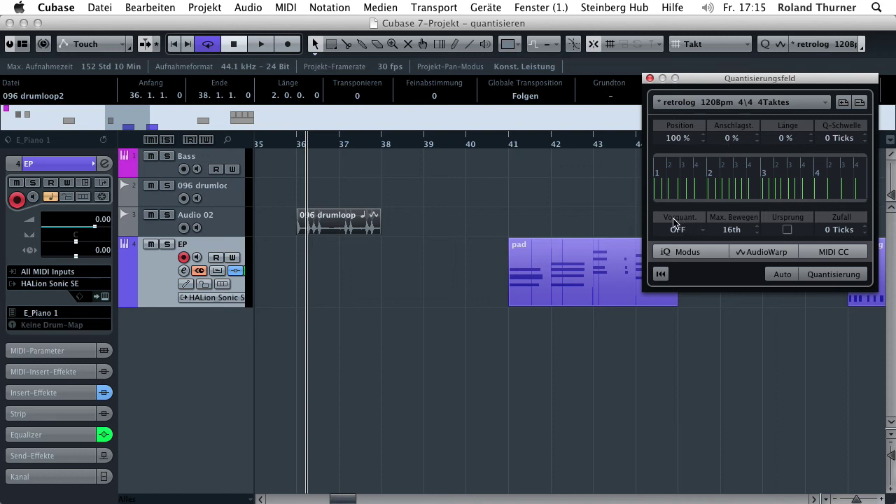
left_click(699, 230)
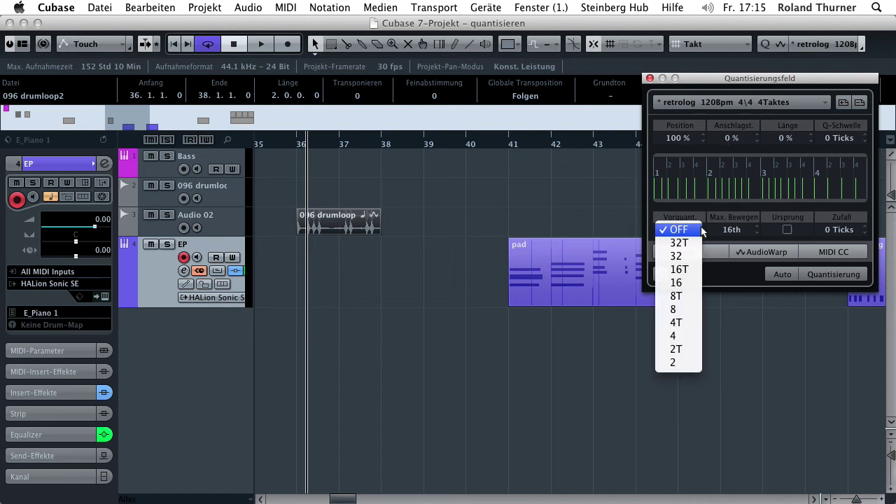
left_click(703, 231)
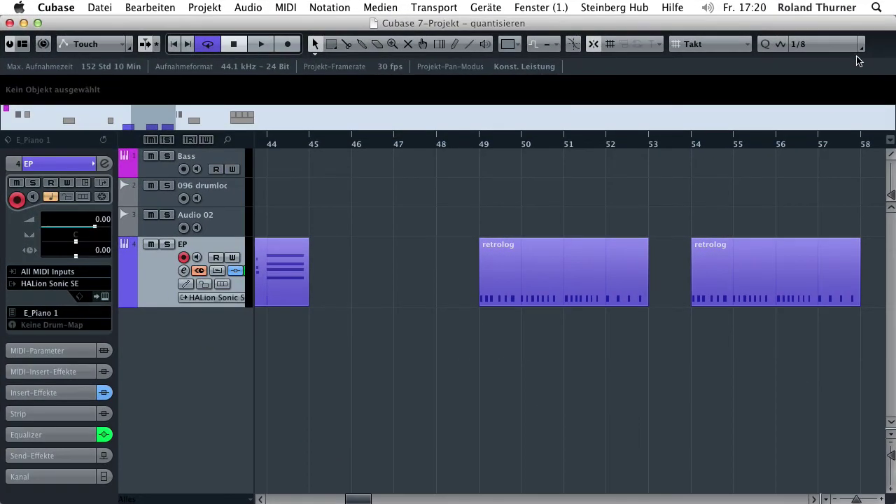
Step: Show the Quantisierungsfeld, close it, and look at the quantise preset choices with 1/8 kept
left_click(861, 47)
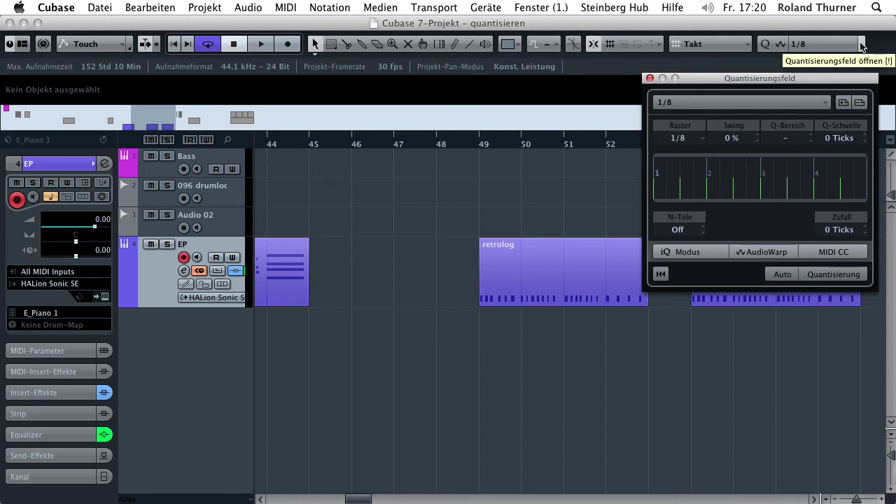
left_click(650, 79)
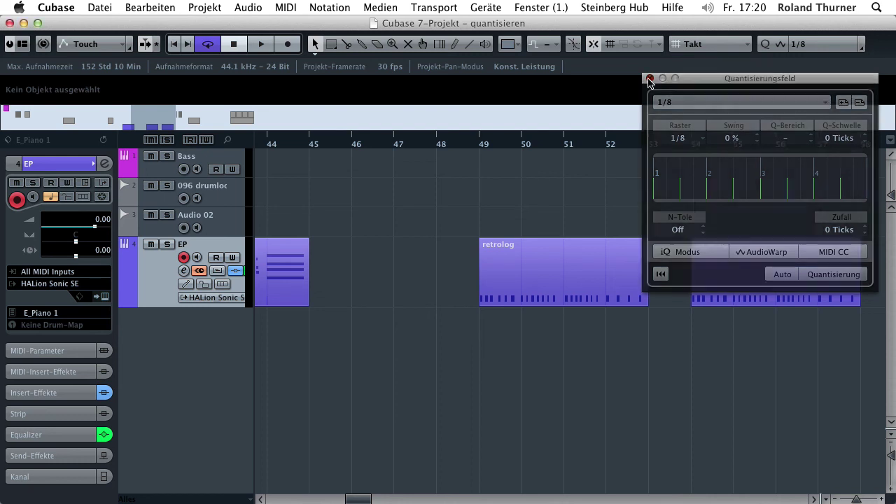
left_click(811, 48)
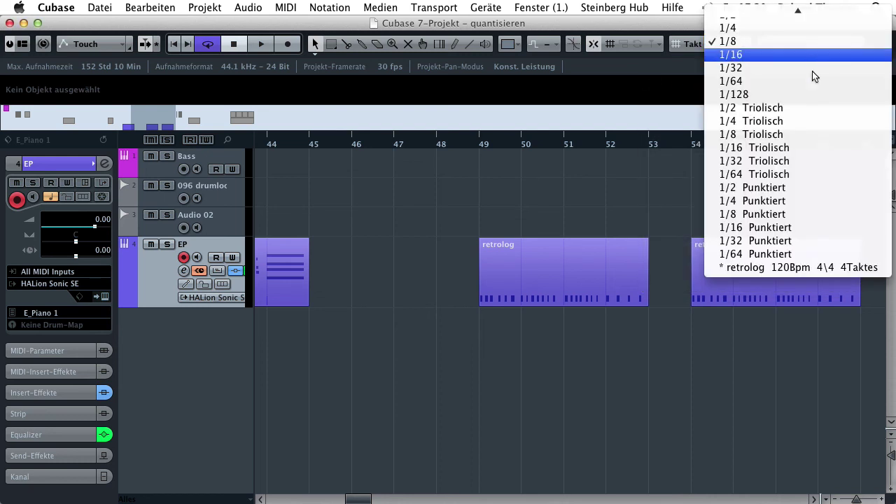
left_click(620, 161)
Step: Quantise the retrolog part at bar 49 to 1/8, plus only four notes leading up to bar 55 in the second retrolog part
left_click(568, 298)
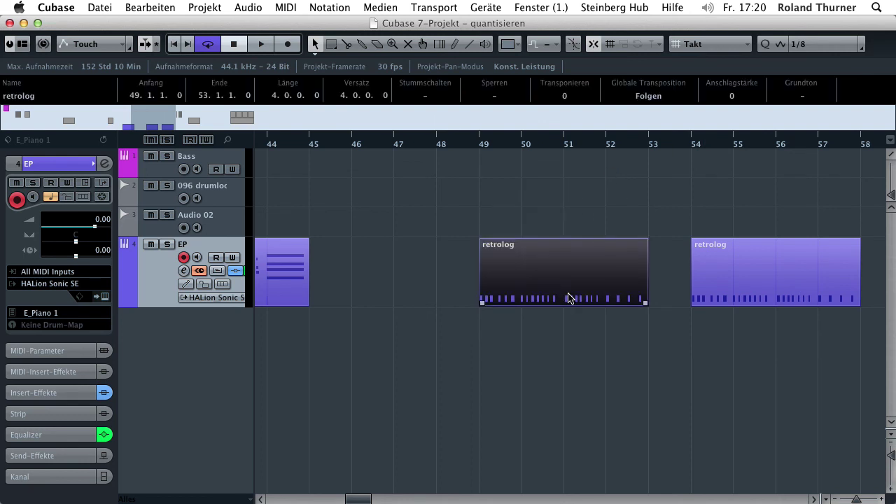
key("q")
double_click(762, 249)
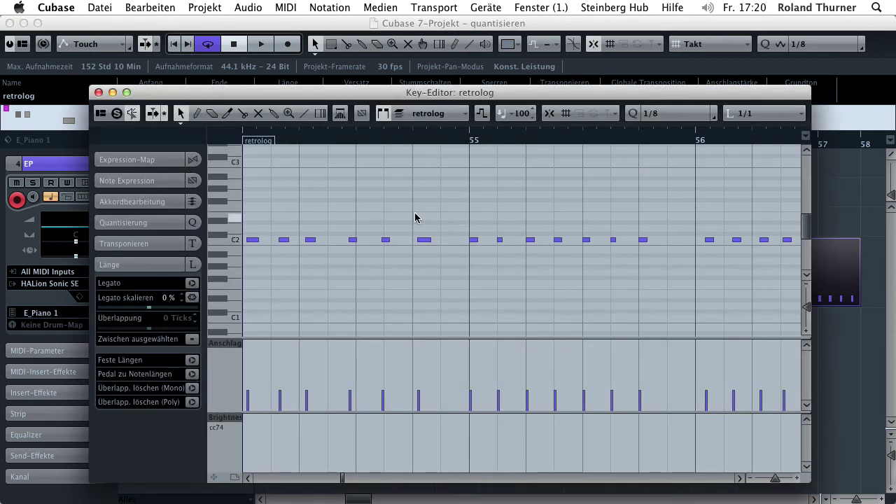
left_click_drag(330, 216, 475, 281)
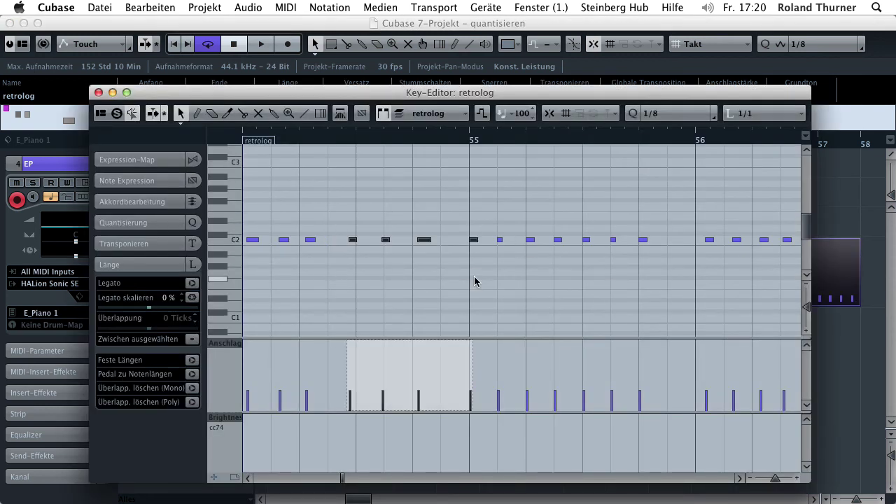
key("q")
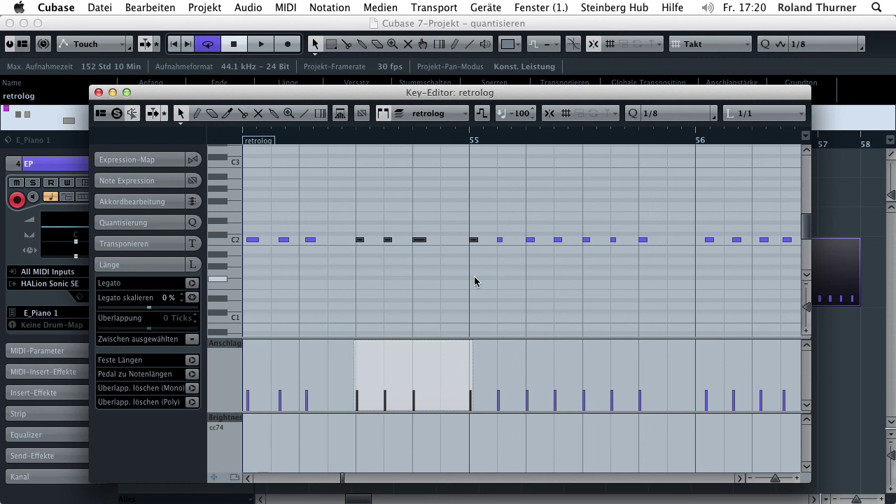
left_click(99, 92)
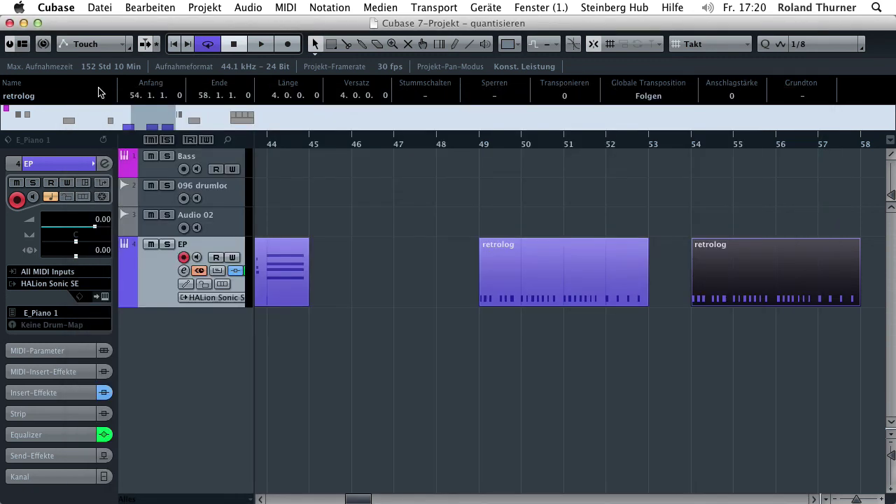
Step: Select the 096 drumloop slices between bars 59 and 61, inspect them closely and move on to the Audio 02 event at bar 63
scroll(448, 312, "right", 10)
left_click_drag(620, 186, 506, 208)
left_click(552, 144)
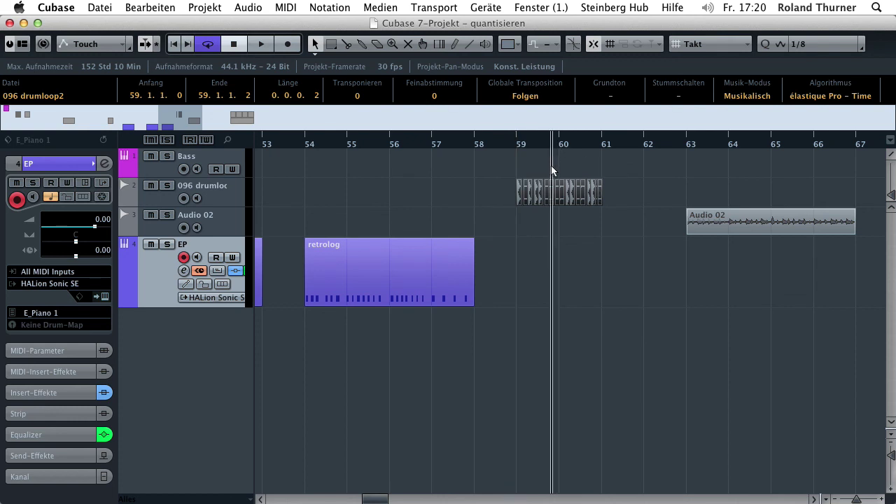
left_click_drag(551, 165, 559, 253)
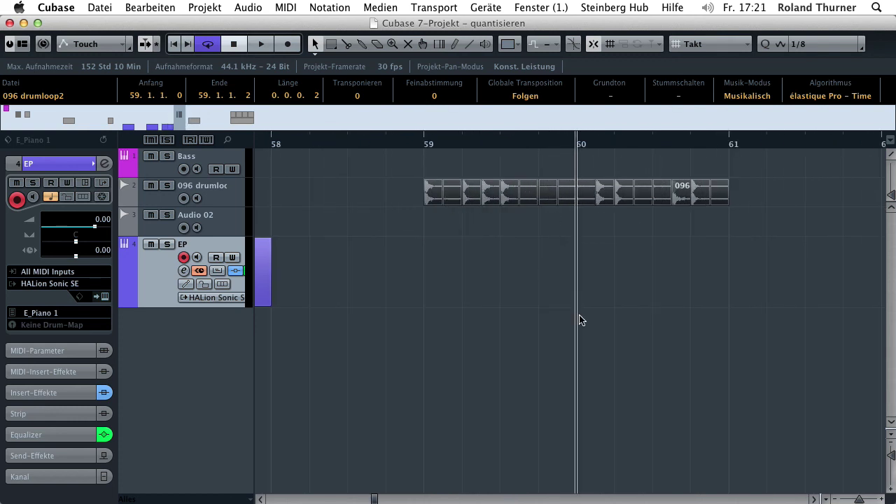
scroll(553, 319, "right", 10)
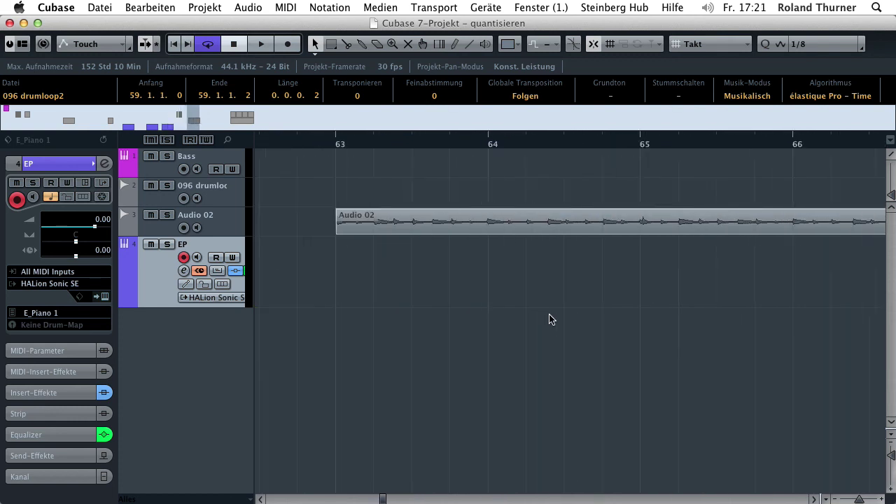
Step: Turn on AudioWarp quantising and quantise the Audio 02 event at bar 63 to the 1/8 grid
scroll(550, 319, "right", 2)
left_click(505, 220)
scroll(510, 271, "left", 1)
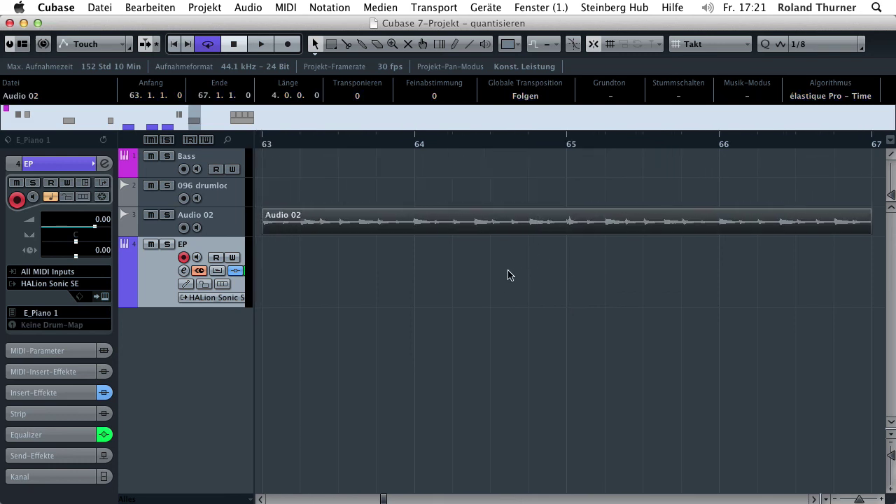
scroll(510, 275, "left", 1)
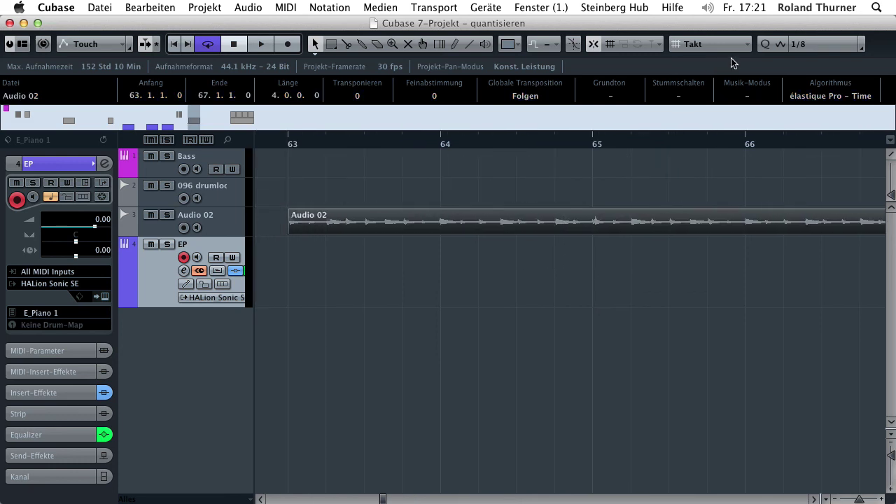
left_click(782, 45)
key("g")
key("g")
key("g")
key("g")
key("g")
key("g")
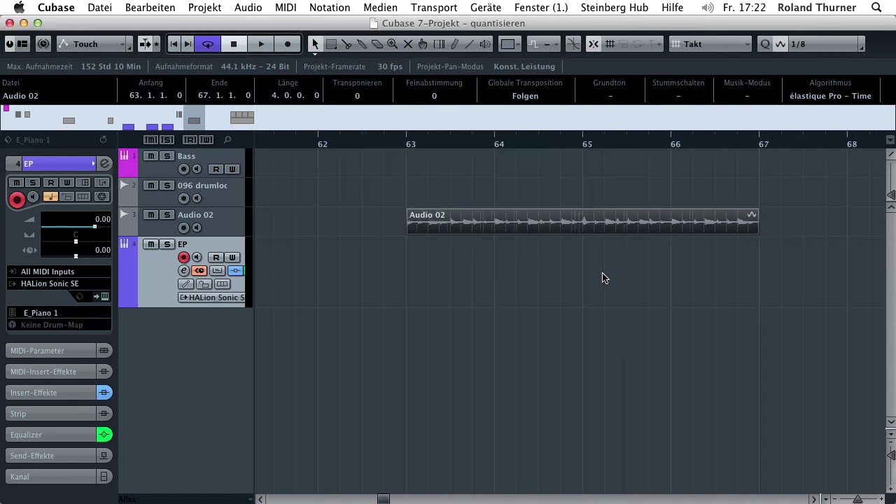
Step: Reset the quantisation of the retrolog part at bar 54 with Quantisierung zurücksetzen
left_click(441, 284)
left_click(165, 8)
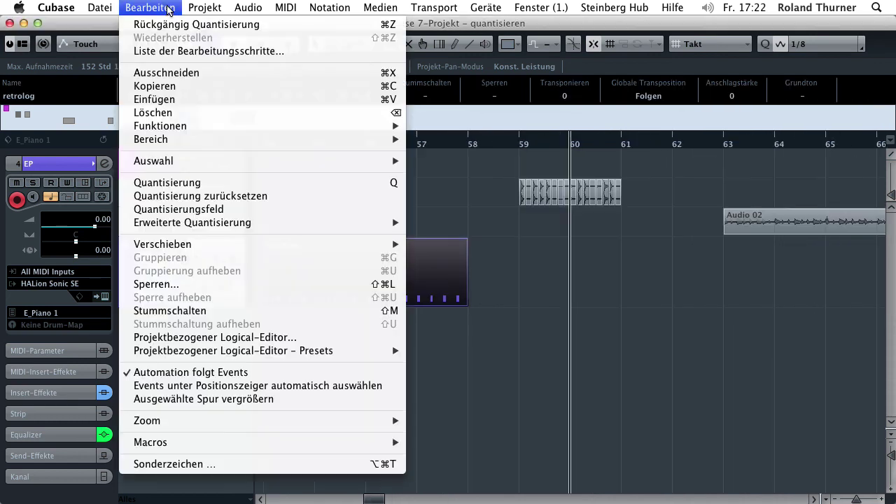
mouse_move(214, 227)
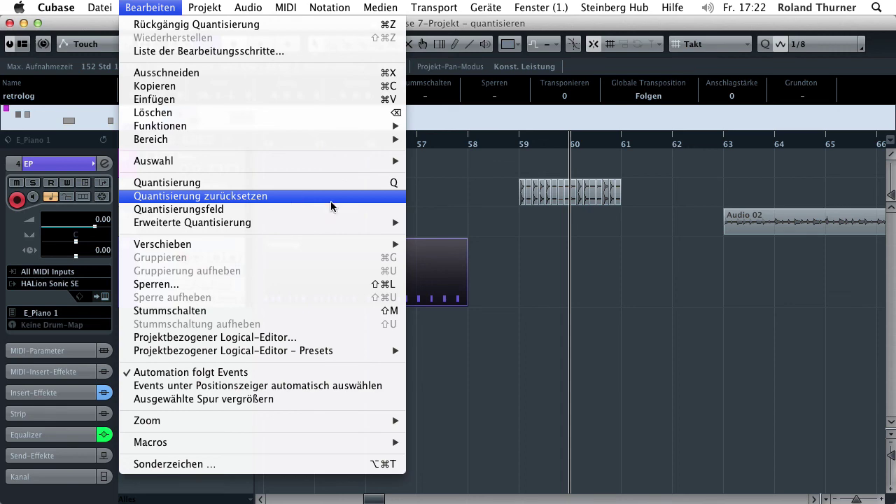
left_click(286, 198)
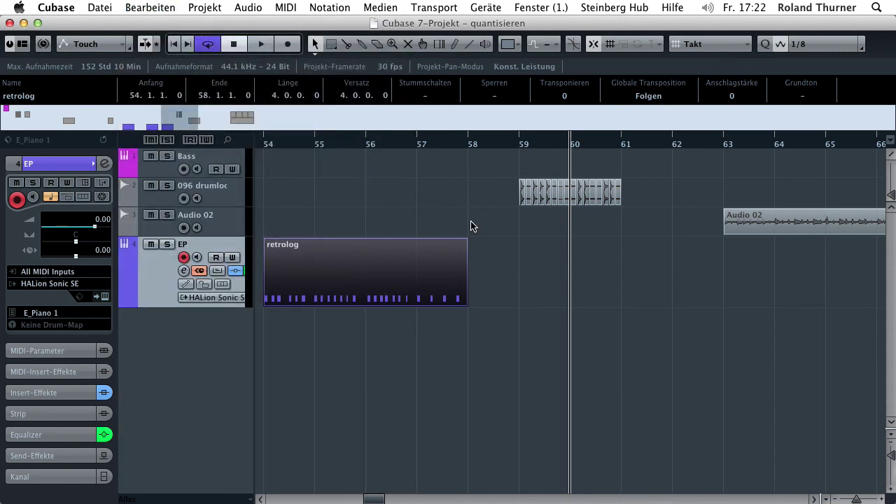